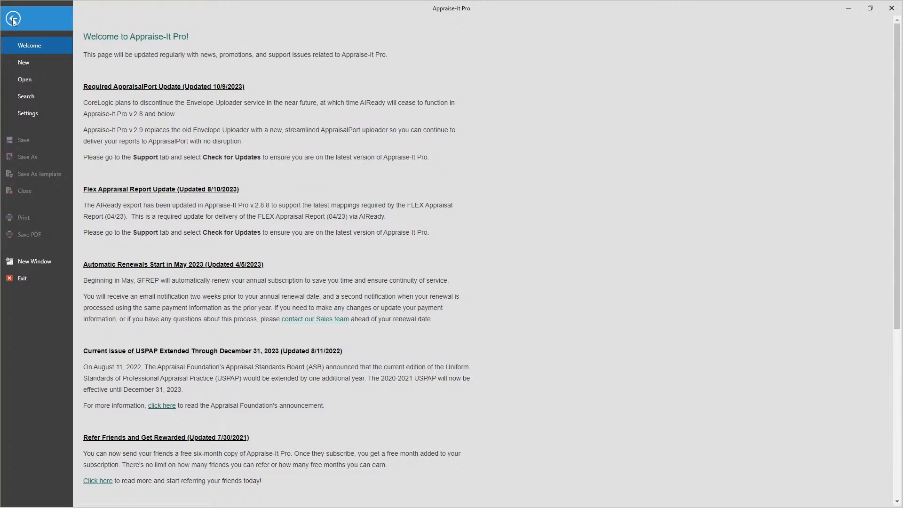
{"action": "left_click", "coordinate": [13, 19]}
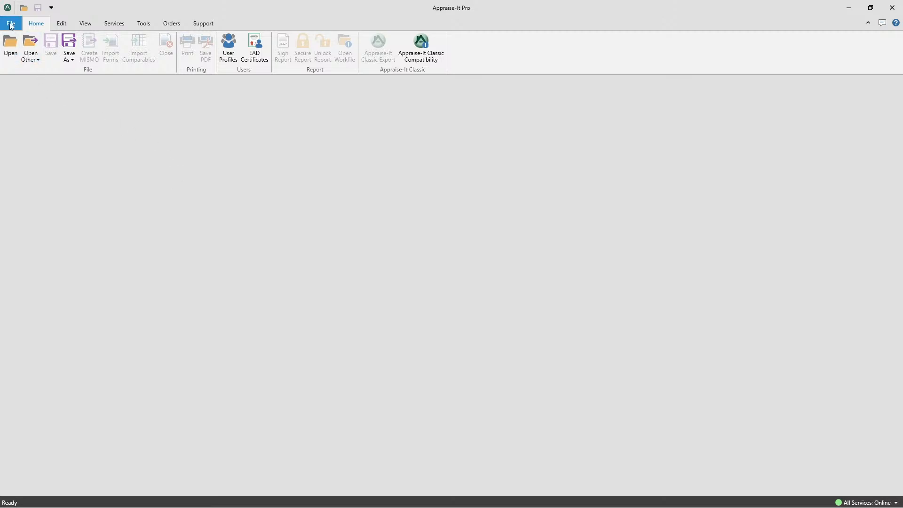
{"action": "left_click", "coordinate": [110, 26]}
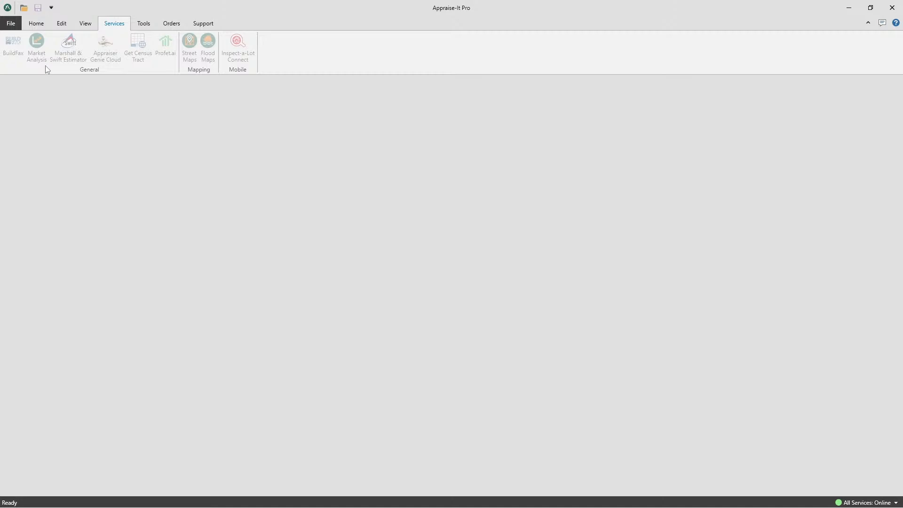
{"action": "left_click", "coordinate": [10, 24]}
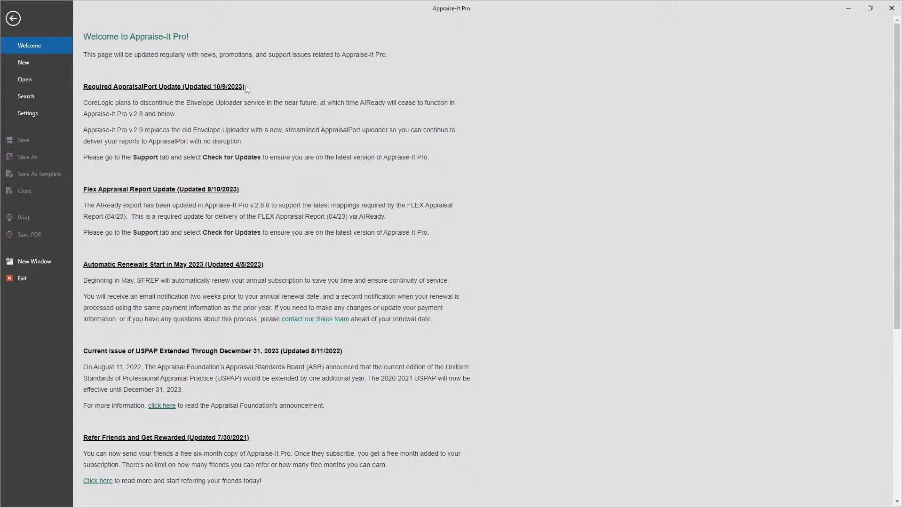
{"action": "left_click_drag", "start_coordinate": [245, 86], "coordinate": [209, 89]}
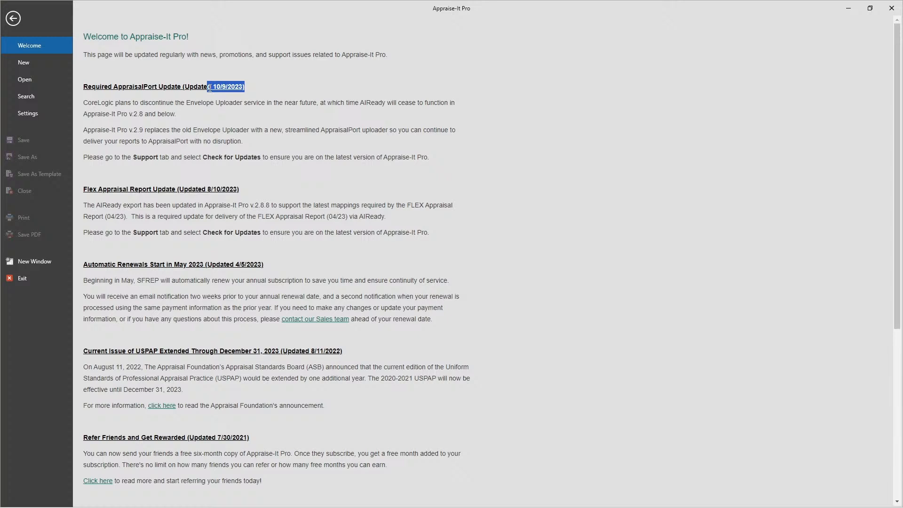
{"action": "left_click", "coordinate": [264, 82]}
- Search the new report forms for 2055 and select the Quantitative Analysis Appraisal Report under Legacy Forms
{"action": "left_click", "coordinate": [34, 64]}
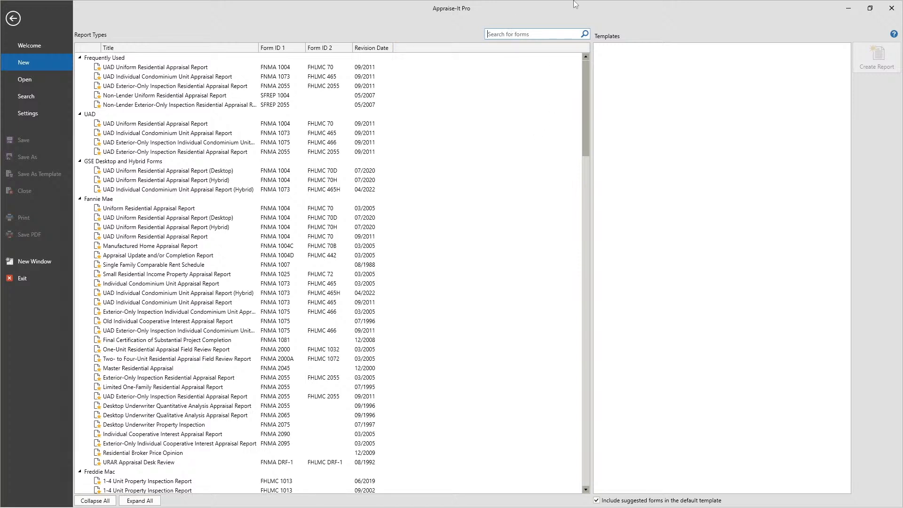
{"action": "type", "text": "2055"}
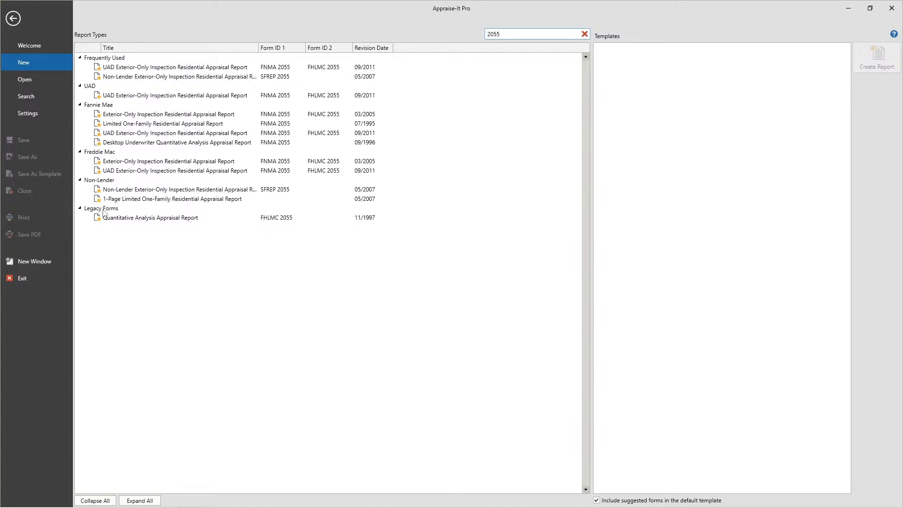
{"action": "left_click", "coordinate": [130, 219]}
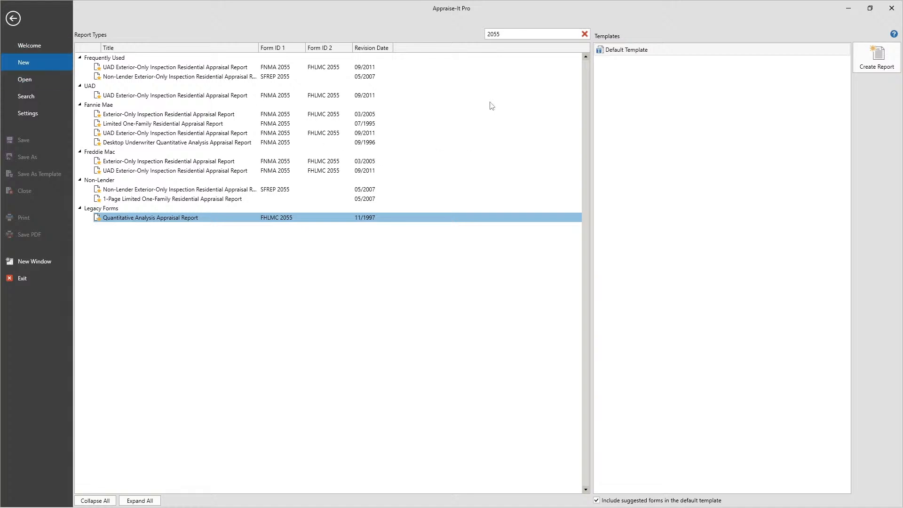
- Clear the form search, browse the report type groups, and select the frequently used UAD Uniform Residential Appraisal Report to see its templates
{"action": "left_click", "coordinate": [584, 34]}
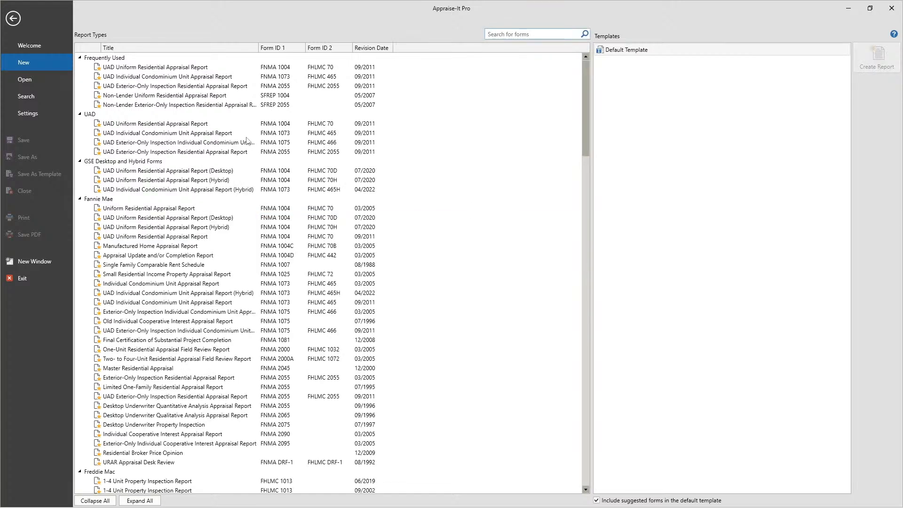
{"action": "scroll", "coordinate": [204, 182], "scroll_direction": "down", "scroll_amount": 14}
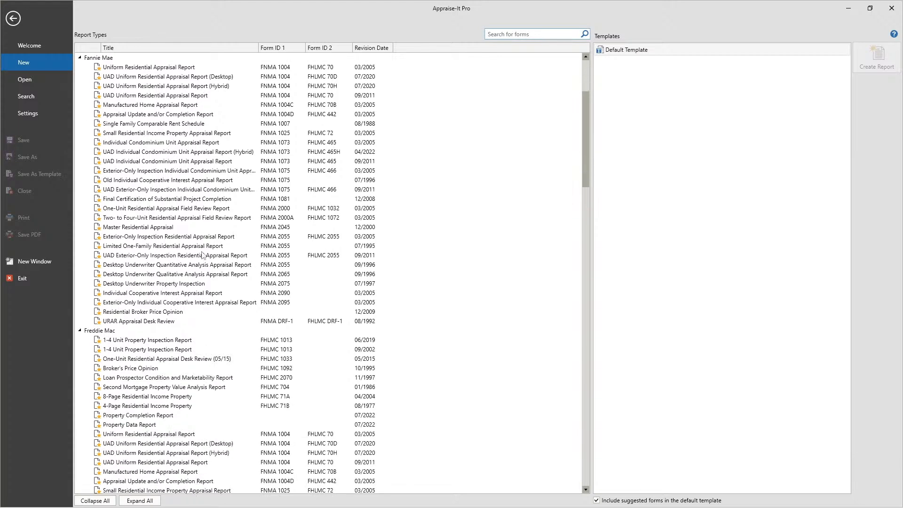
{"action": "scroll", "coordinate": [203, 253], "scroll_direction": "down", "scroll_amount": 6}
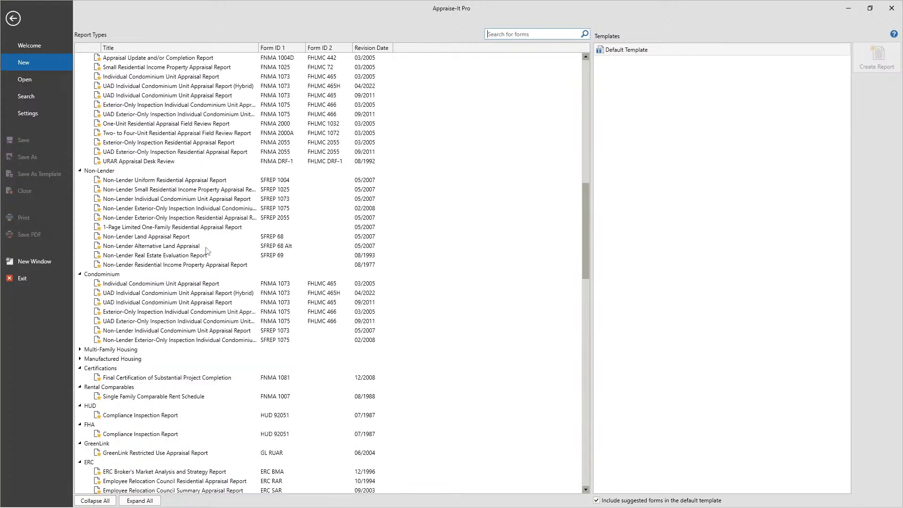
{"action": "left_click", "coordinate": [80, 171]}
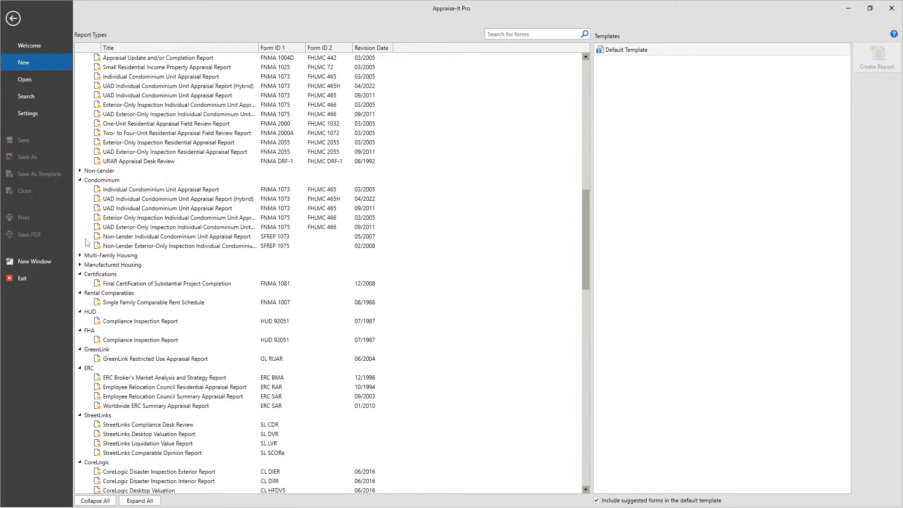
{"action": "left_click", "coordinate": [80, 181]}
{"action": "left_click", "coordinate": [81, 180]}
{"action": "left_click", "coordinate": [80, 172]}
{"action": "scroll", "coordinate": [301, 241], "scroll_direction": "up", "scroll_amount": 20}
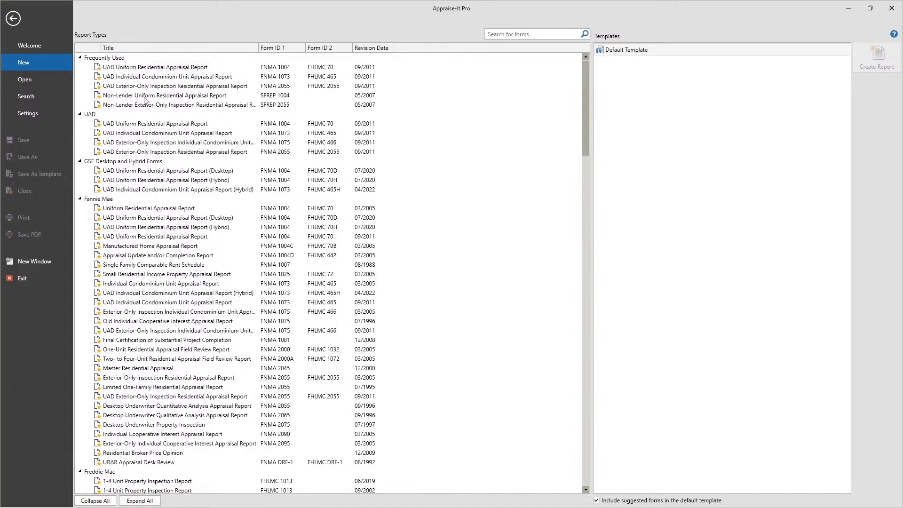
{"action": "left_click", "coordinate": [132, 68]}
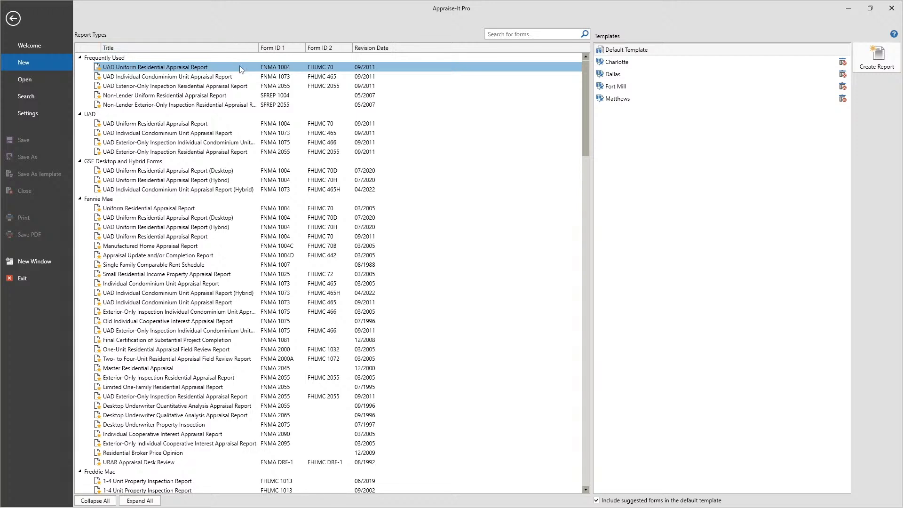
- View the options for opening existing reports, including the Open Report file browser, without opening a file
{"action": "left_click", "coordinate": [21, 77]}
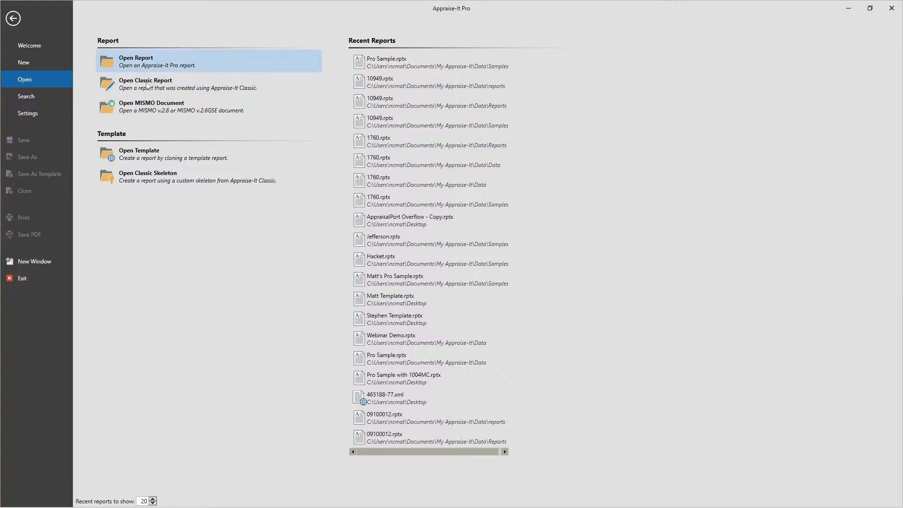
{"action": "left_click", "coordinate": [160, 61]}
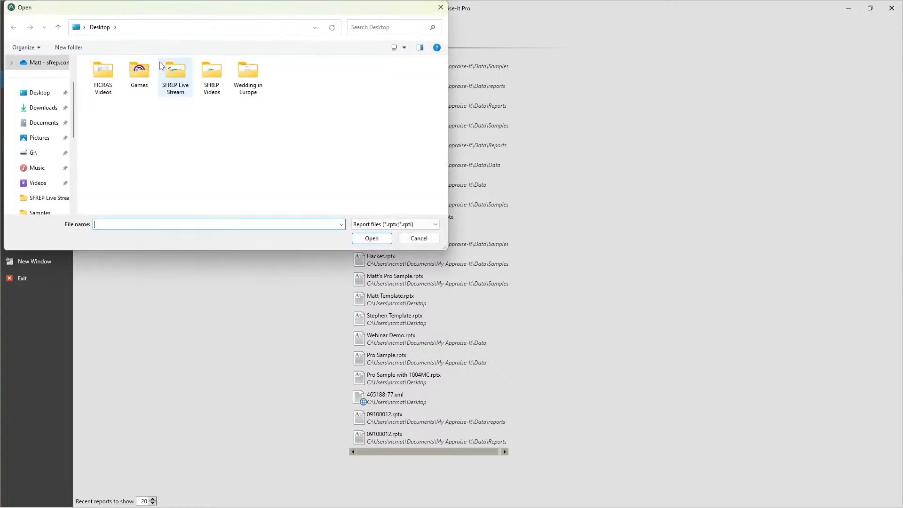
{"action": "left_click", "coordinate": [419, 238]}
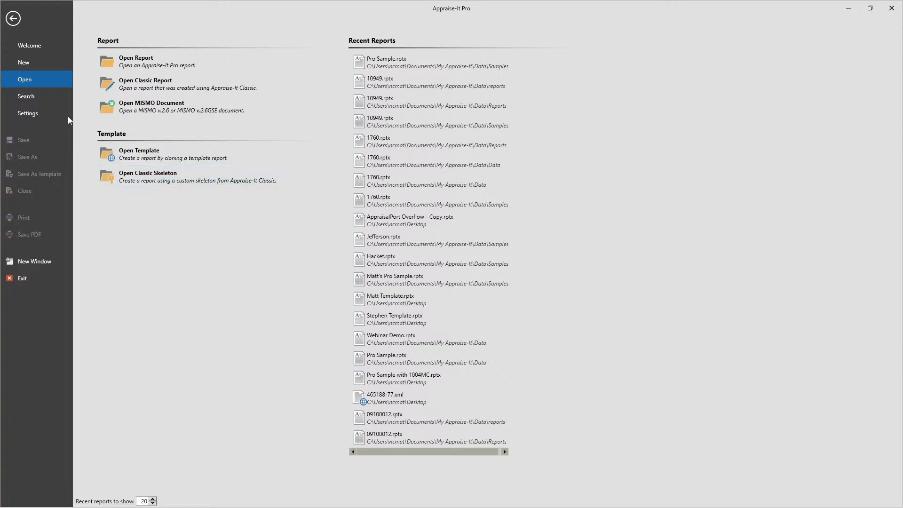
- Fill the Street Address criterion of the report search with the suggested street name that starts with "Pai"
{"action": "left_click", "coordinate": [52, 92]}
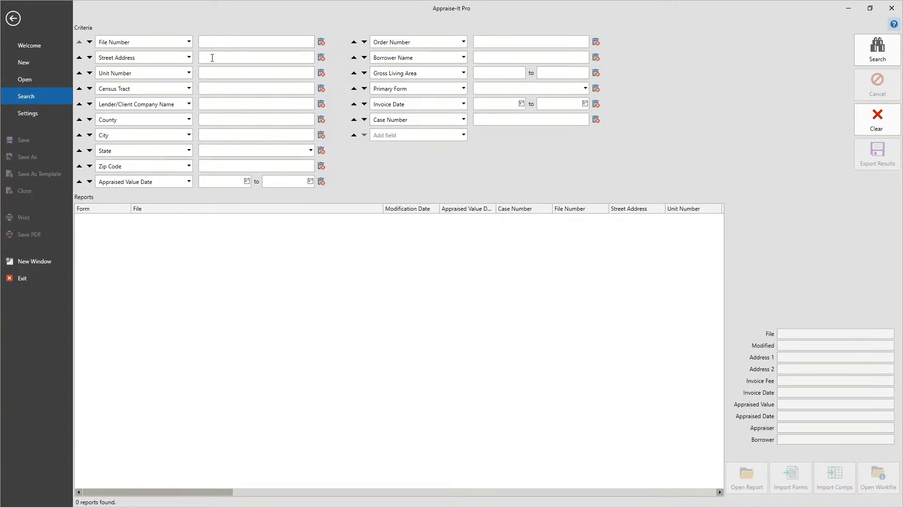
{"action": "left_click", "coordinate": [236, 58]}
{"action": "type", "text": "Paint"}
{"action": "key", "text": "BackSpace"}
{"action": "key", "text": "BackSpace"}
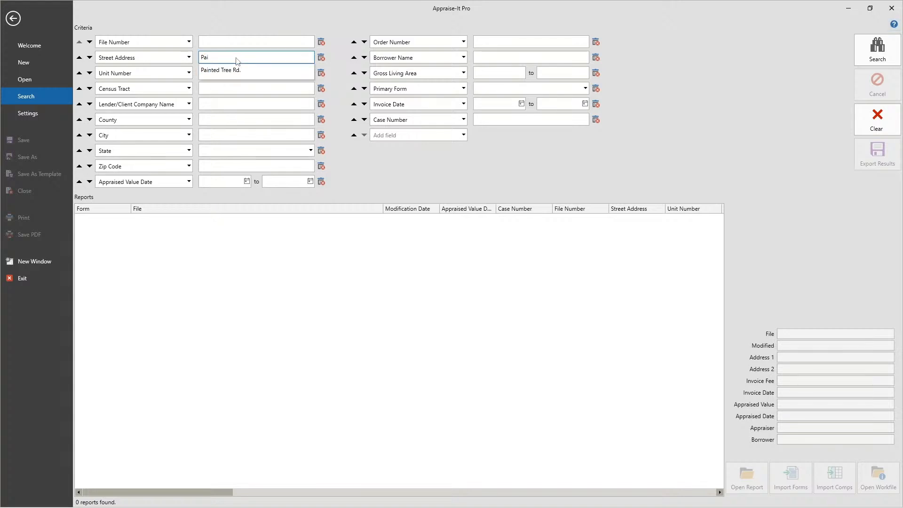
{"action": "key", "text": "Down"}
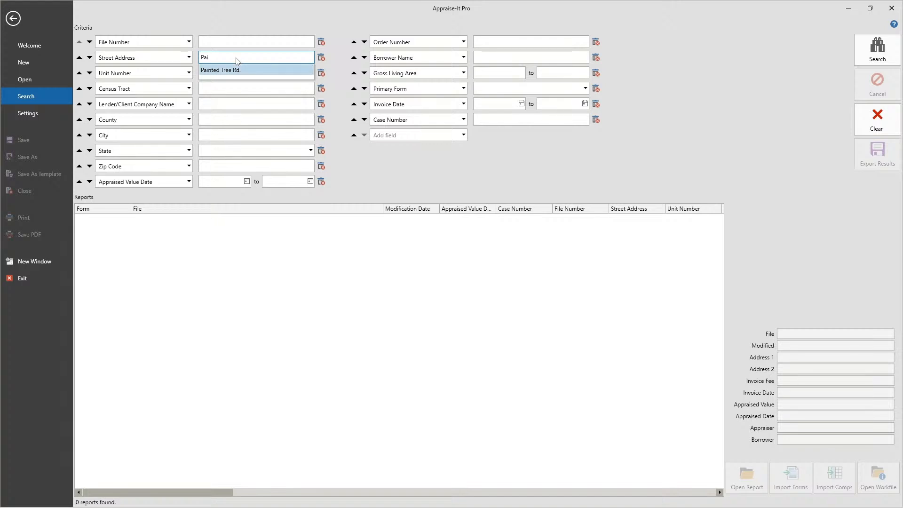
{"action": "key", "text": "Return"}
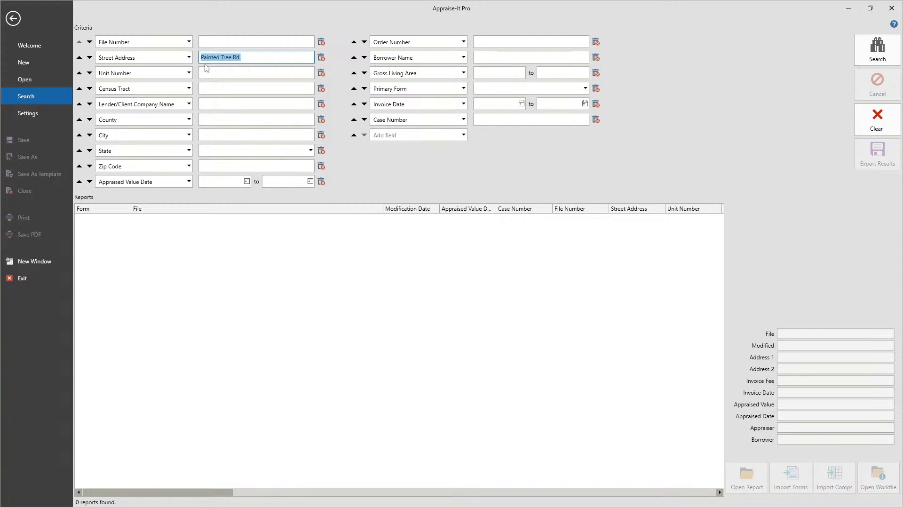
- Search for all reports with the Street Address criterion cleared, and select the first report in the results to preview it
{"action": "left_click", "coordinate": [251, 57]}
{"action": "left_click_drag", "start_coordinate": [251, 57], "coordinate": [222, 56]}
{"action": "key", "text": "BackSpace"}
{"action": "left_click", "coordinate": [282, 14]}
{"action": "left_click_drag", "start_coordinate": [234, 57], "coordinate": [151, 12]}
{"action": "key", "text": "BackSpace"}
{"action": "left_click", "coordinate": [877, 49]}
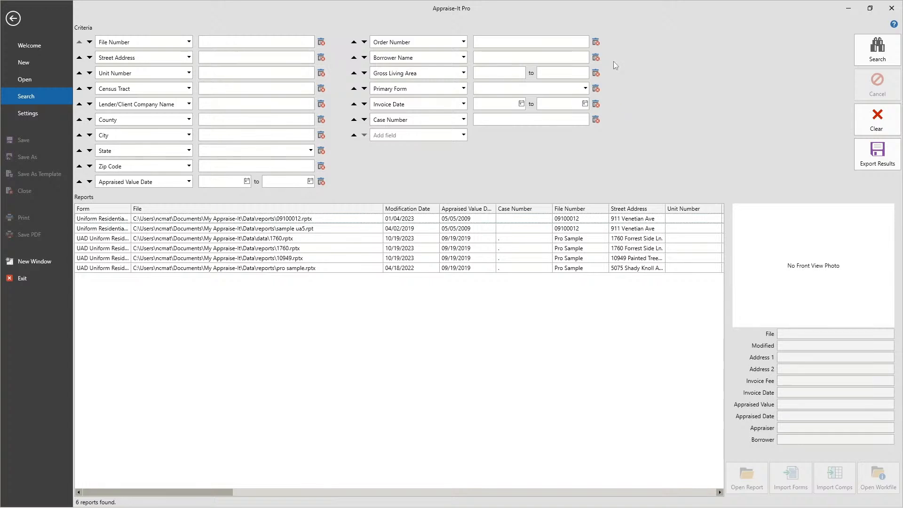
{"action": "left_click", "coordinate": [314, 219]}
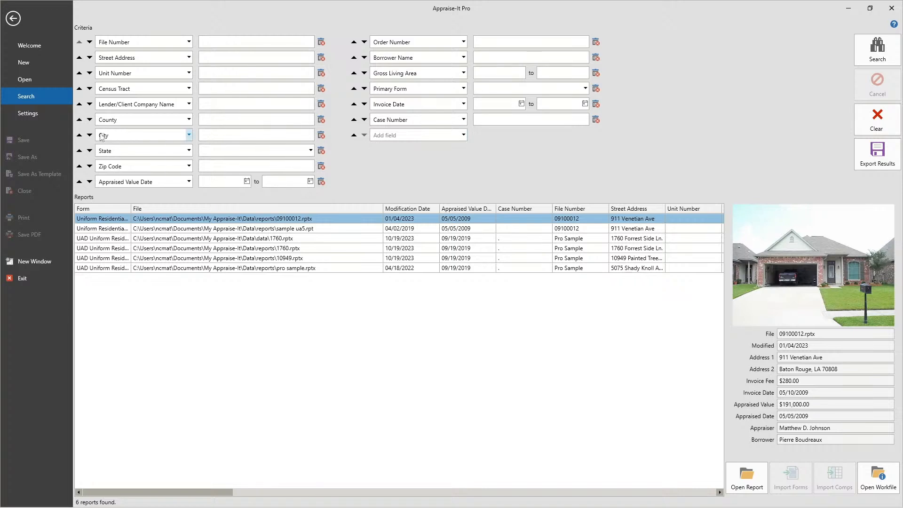
- Remove the City parameter from the search criteria and add City back as a new field after Case Number
{"action": "left_click", "coordinate": [322, 136]}
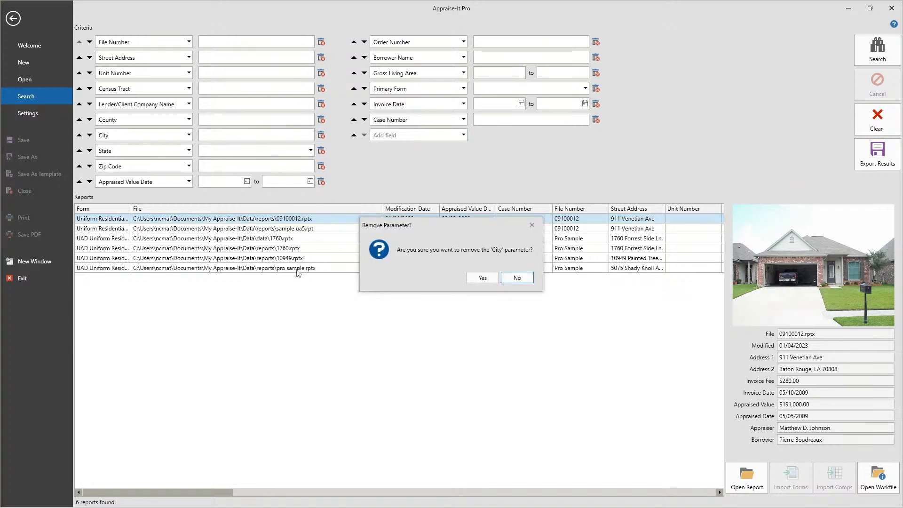
{"action": "left_click", "coordinate": [464, 279]}
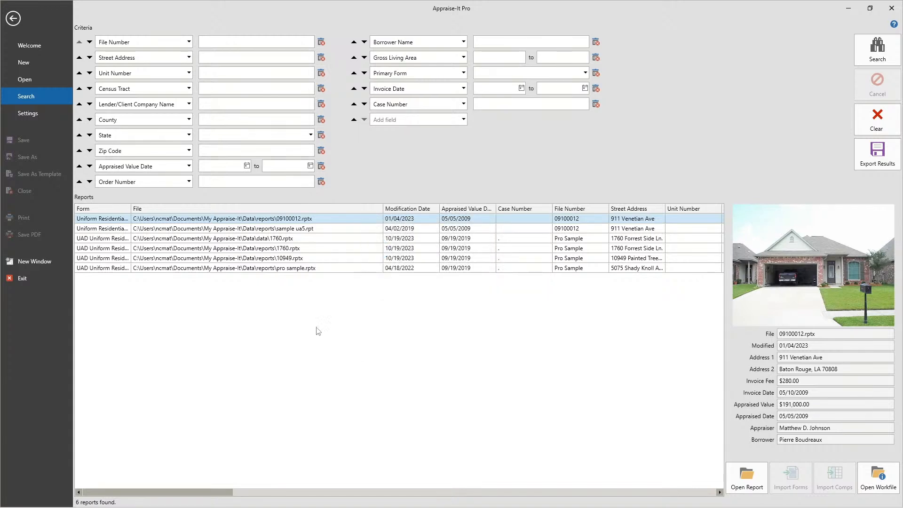
{"action": "left_click", "coordinate": [414, 120]}
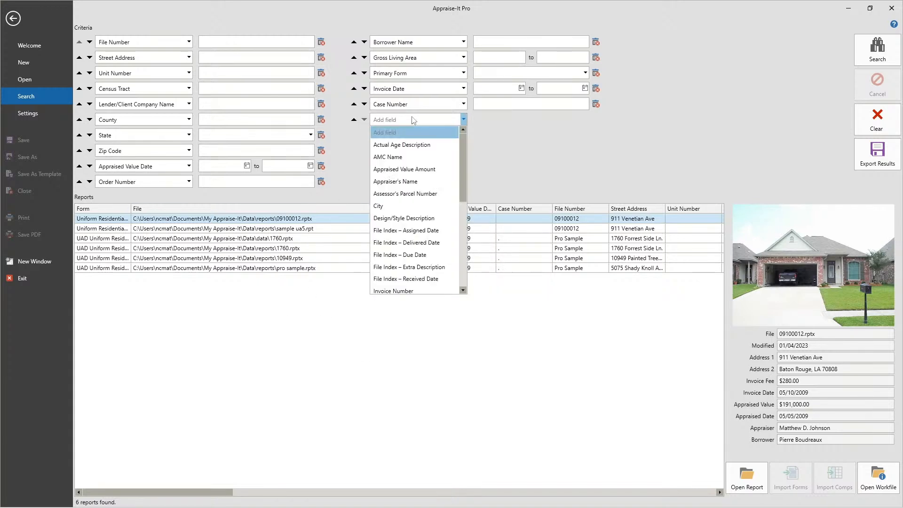
{"action": "left_click", "coordinate": [394, 206]}
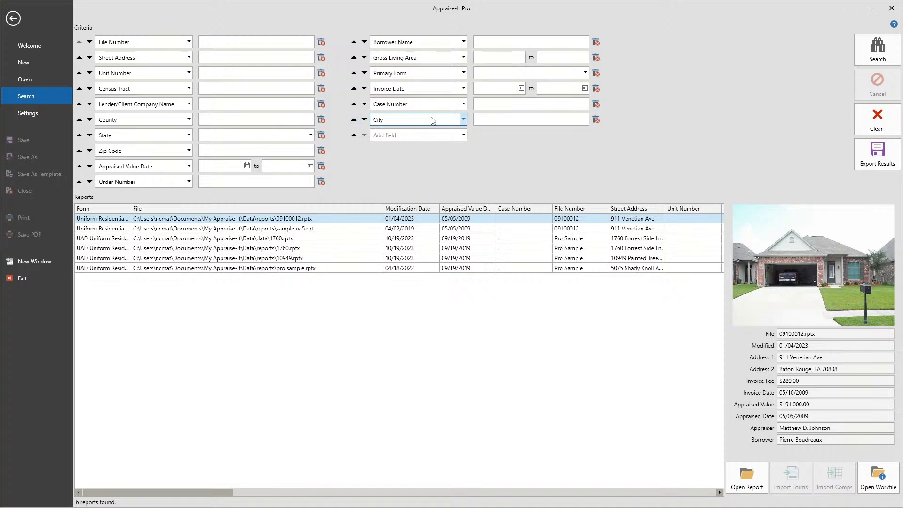
- Move the City criterion up the list until it sits directly between County and State
{"action": "left_click", "coordinate": [354, 120]}
{"action": "left_click", "coordinate": [354, 104]}
{"action": "left_click", "coordinate": [354, 89]}
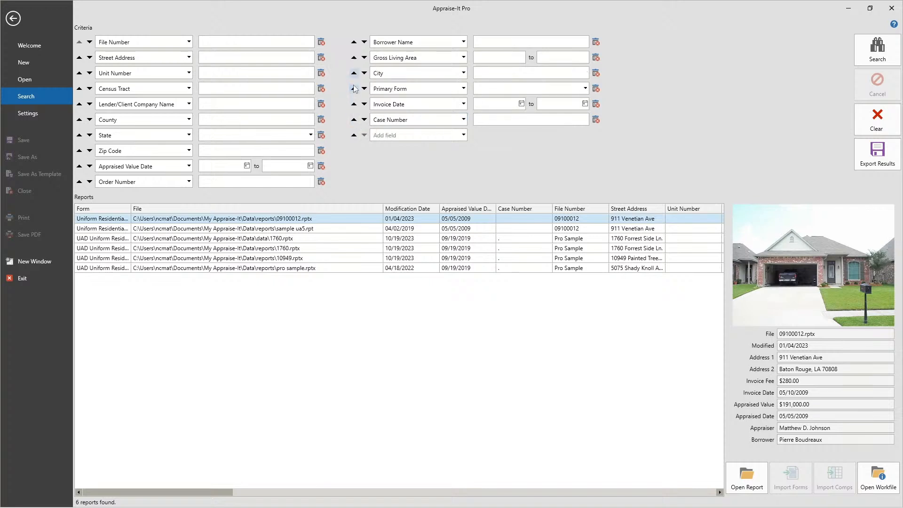
{"action": "left_click", "coordinate": [354, 73]}
{"action": "left_click", "coordinate": [353, 57]}
{"action": "left_click", "coordinate": [353, 42]}
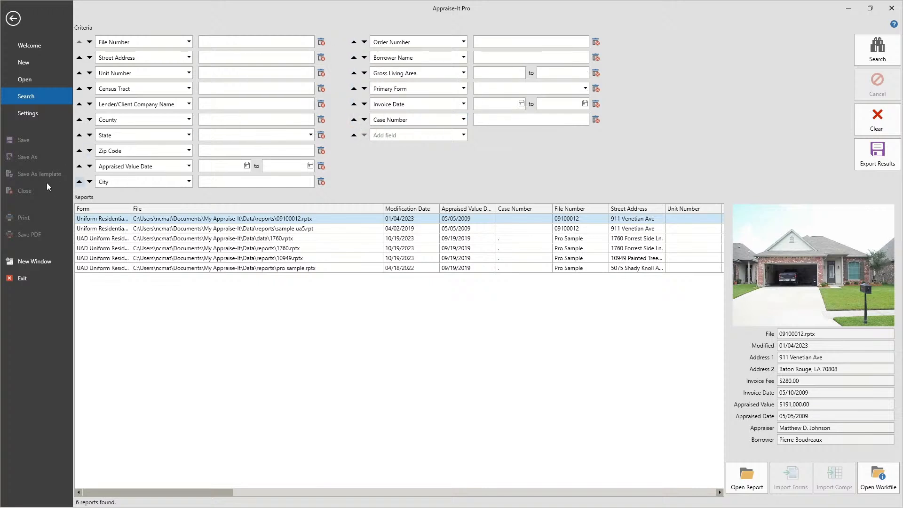
{"action": "left_click", "coordinate": [79, 181]}
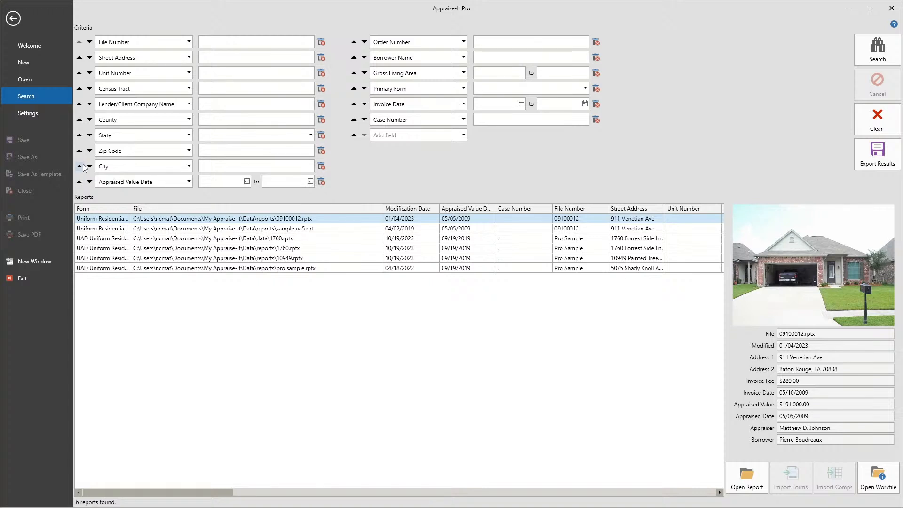
{"action": "left_click", "coordinate": [79, 166]}
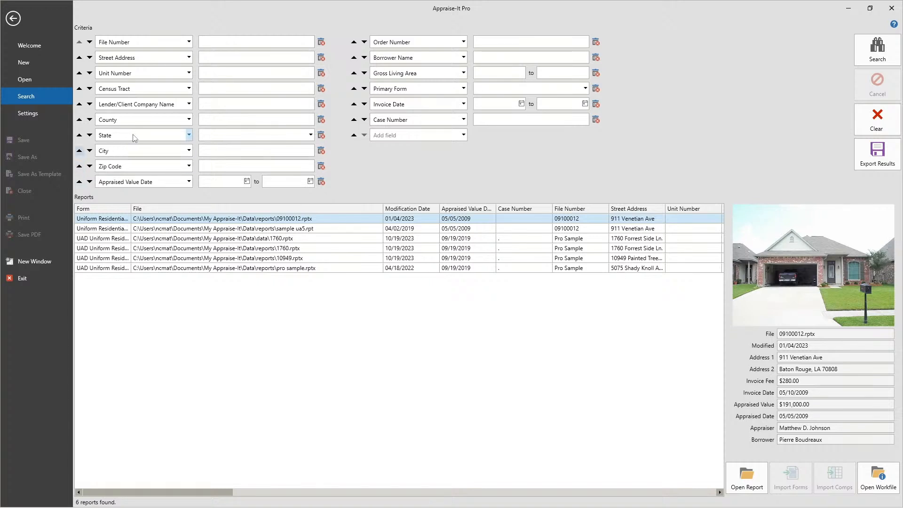
{"action": "left_click", "coordinate": [79, 150]}
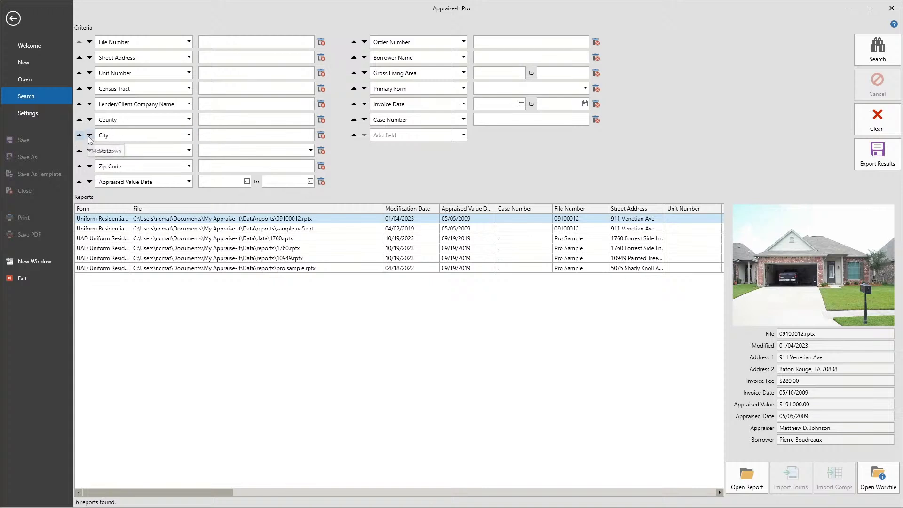
- Switch the City search criterion to Invoice Number and back to City
{"action": "left_click", "coordinate": [189, 136]}
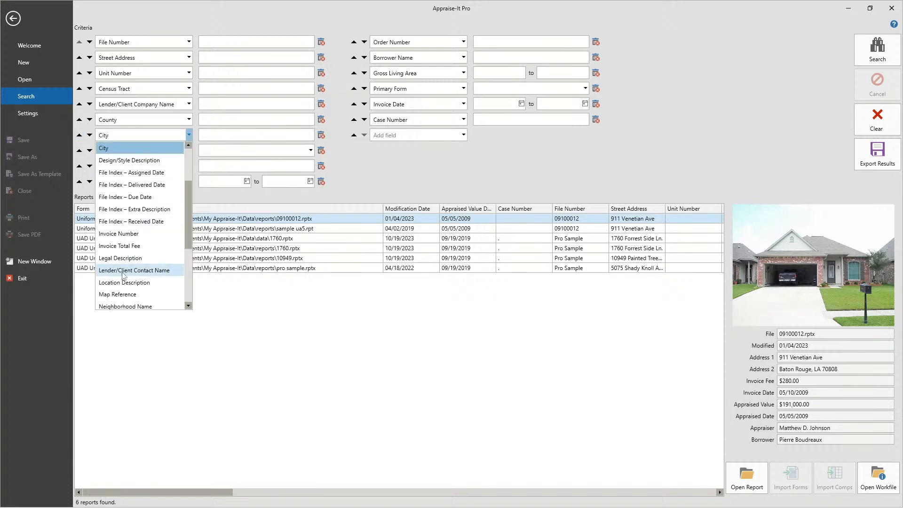
{"action": "left_click", "coordinate": [120, 234]}
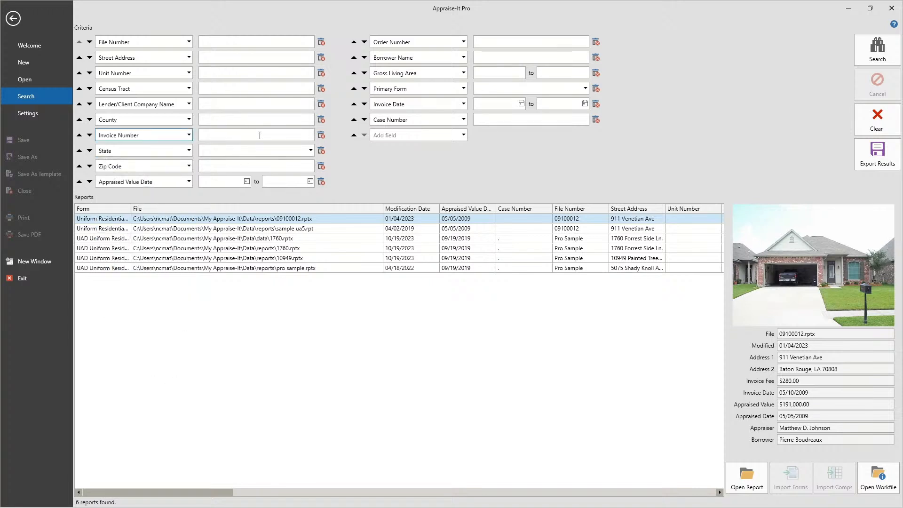
{"action": "left_click", "coordinate": [189, 134]}
{"action": "scroll", "coordinate": [137, 183], "scroll_direction": "up", "scroll_amount": 4}
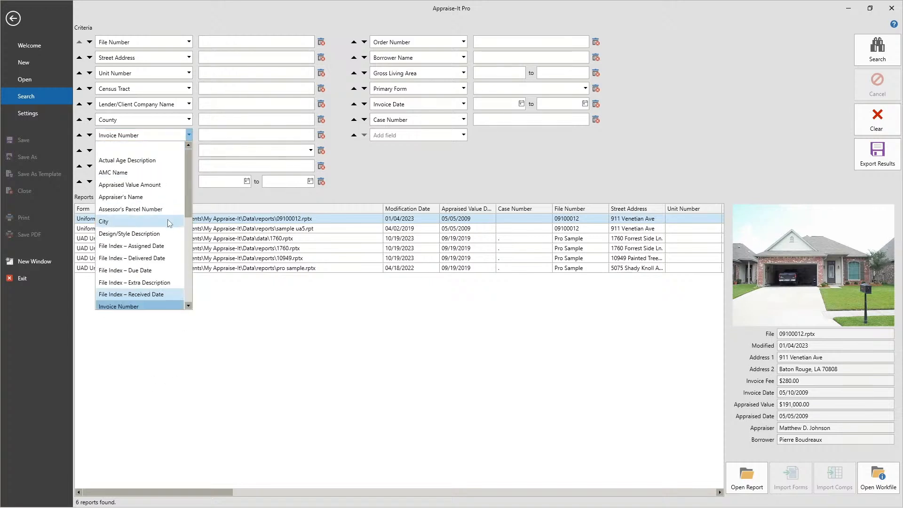
{"action": "left_click", "coordinate": [106, 221]}
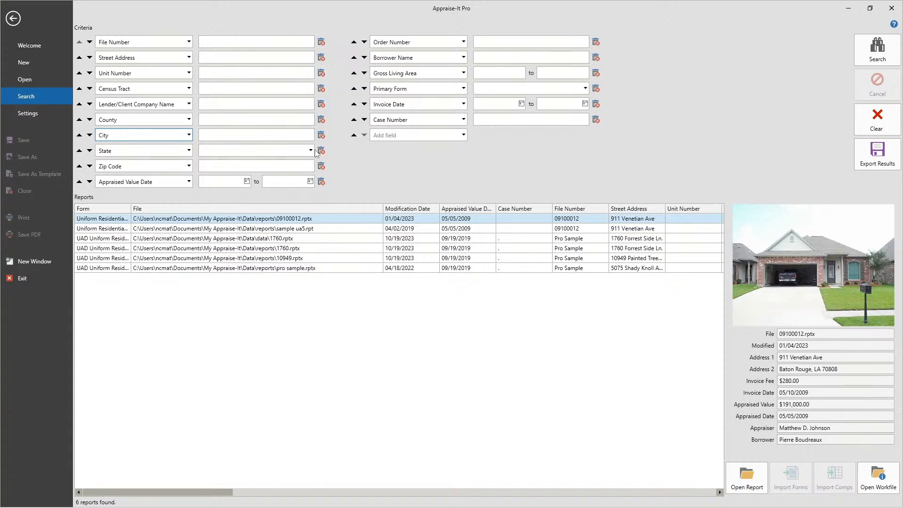
- View the program's settings categories with the Autosave options, and return to the main window
{"action": "left_click", "coordinate": [26, 113]}
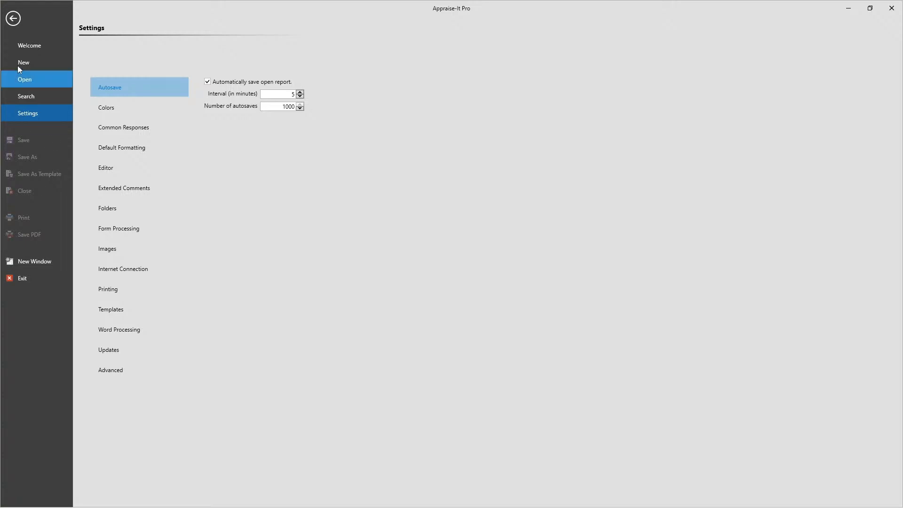
{"action": "left_click", "coordinate": [13, 19]}
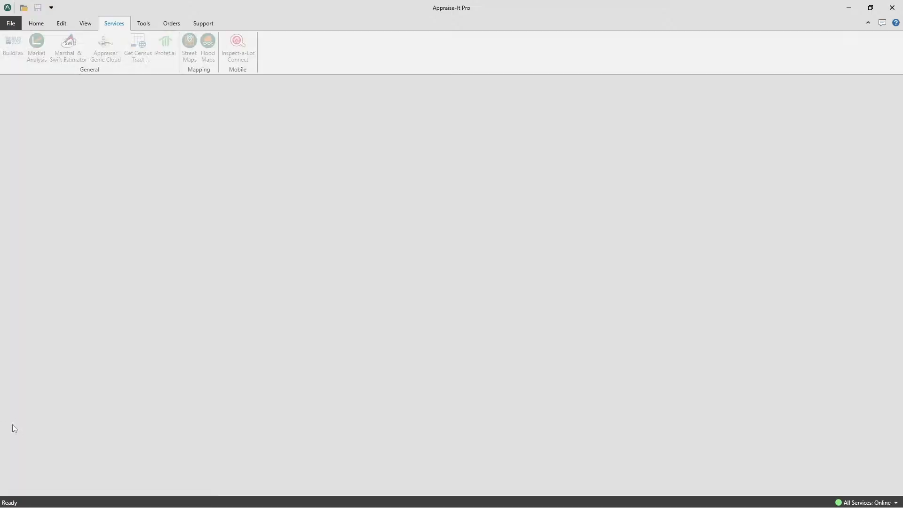
- Create a new UAD Uniform Residential Appraisal Report (FNMA 1004) and fill in the subject's street address in the Property Address field
{"action": "left_click", "coordinate": [10, 23]}
{"action": "left_click", "coordinate": [27, 63]}
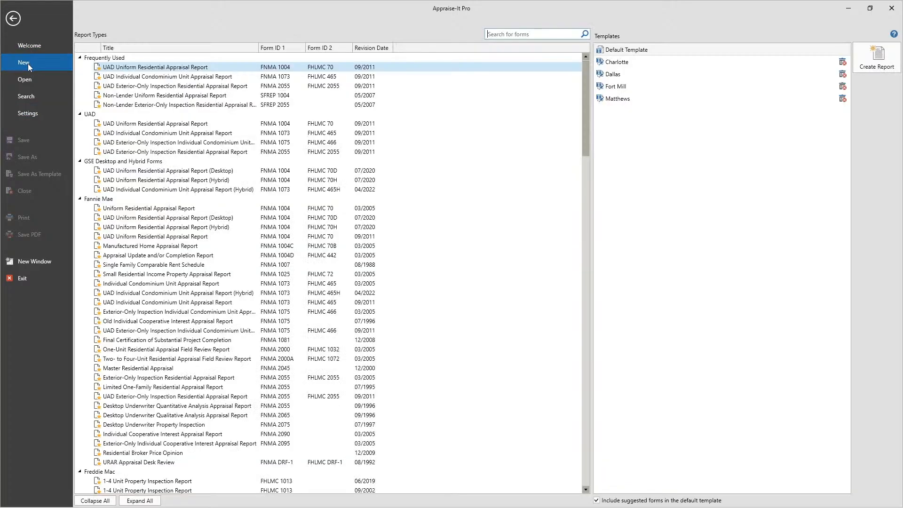
{"action": "double_click", "coordinate": [133, 67]}
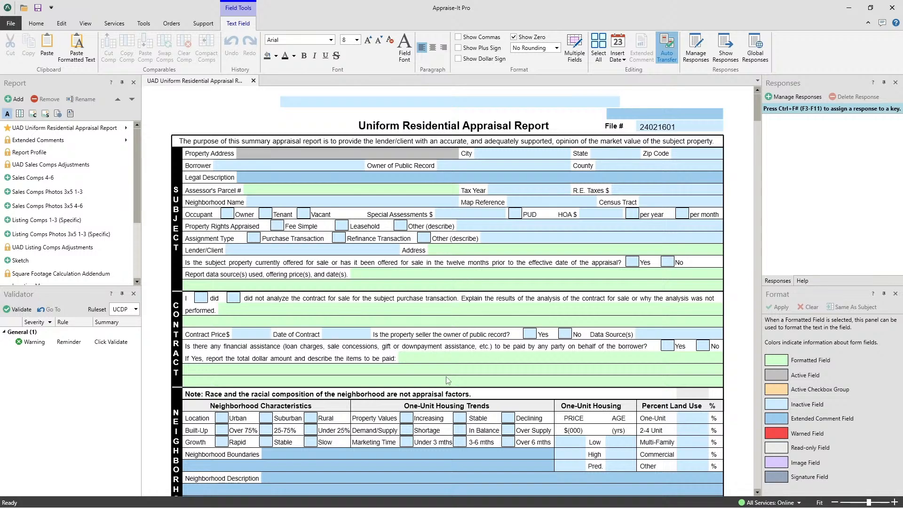
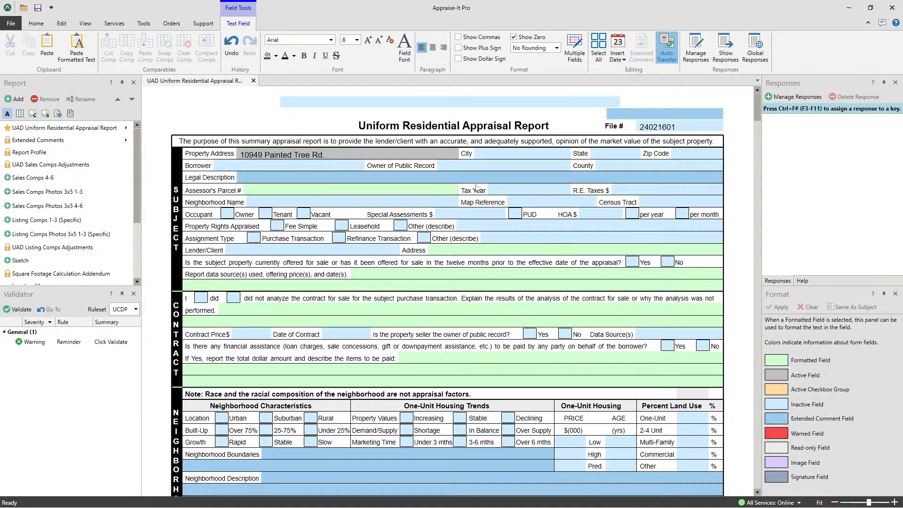
{"action": "left_click", "coordinate": [28, 83]}
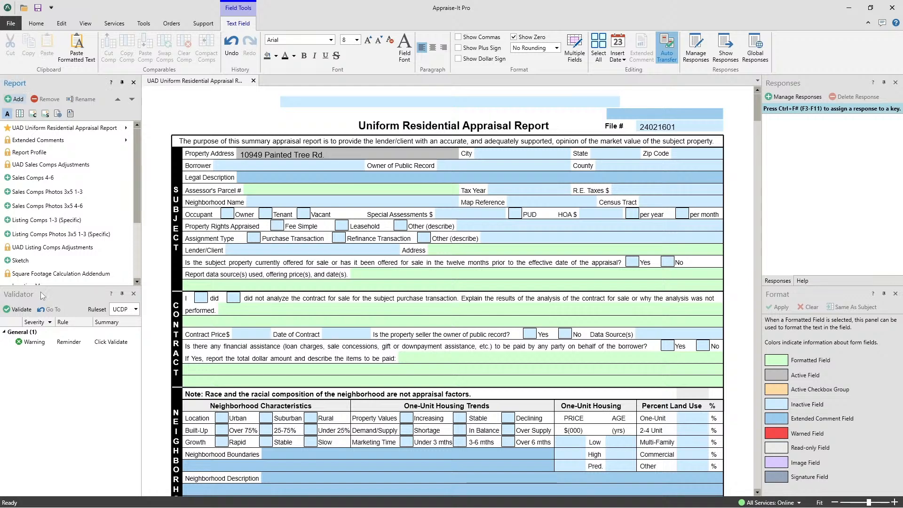
{"action": "left_click", "coordinate": [791, 81]}
{"action": "left_click", "coordinate": [788, 298]}
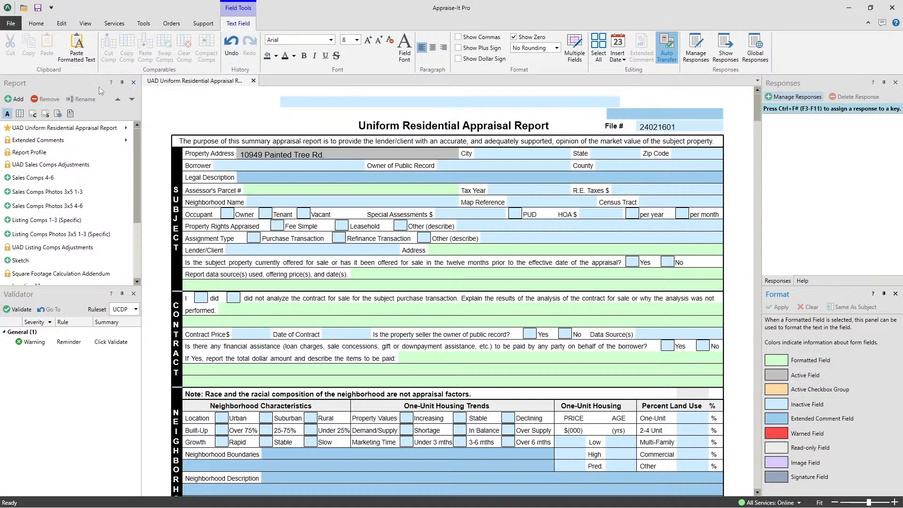
- Enlarge the Report panel by lowering its border with the Validator, and move the Location Map form to the beginning of the form list
{"action": "left_click", "coordinate": [51, 83]}
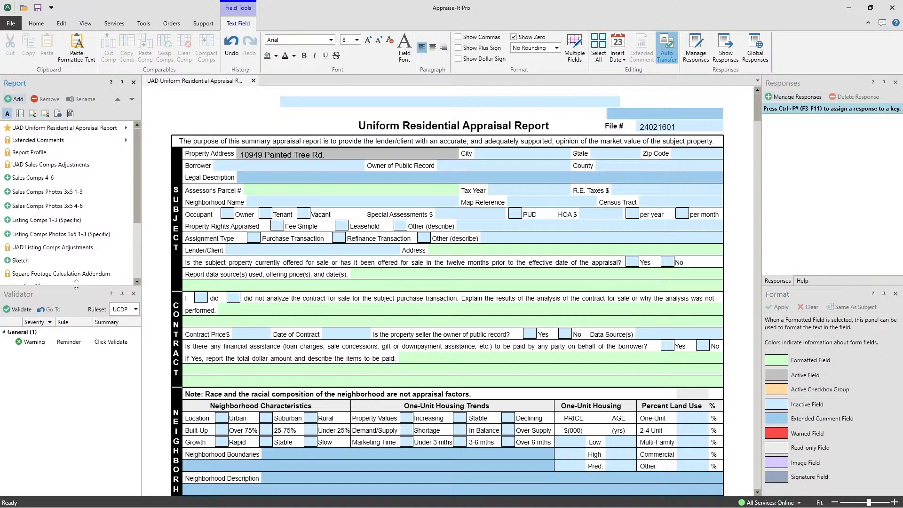
{"action": "left_click_drag", "start_coordinate": [76, 290], "coordinate": [71, 337]}
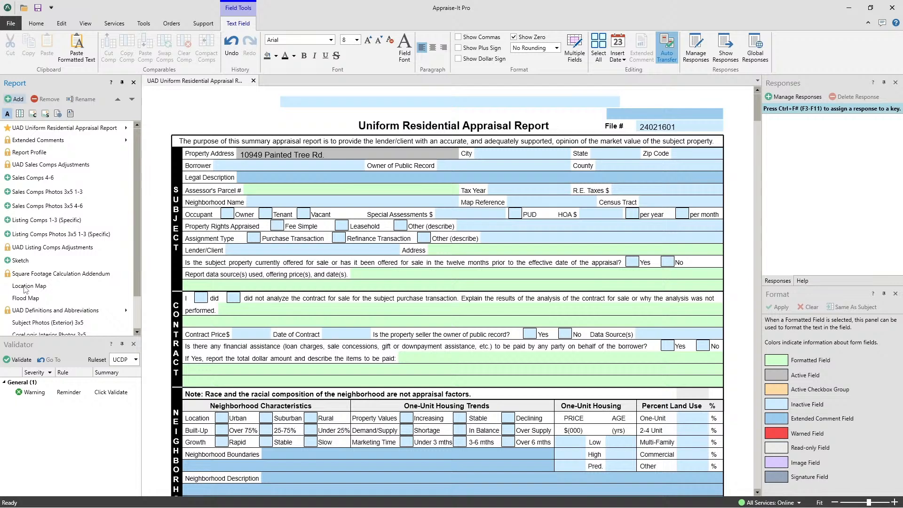
{"action": "left_click_drag", "start_coordinate": [25, 289], "coordinate": [43, 127]}
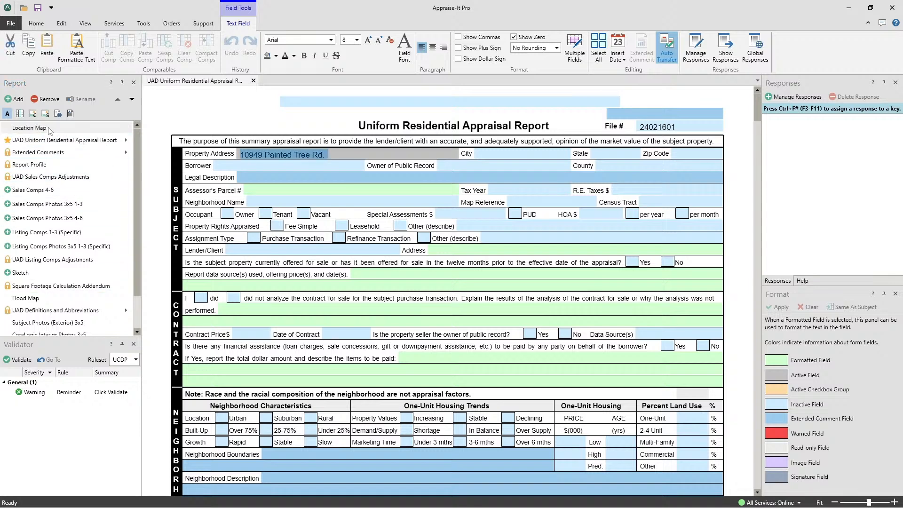
- Remove the Flood Map form from the report
{"action": "scroll", "coordinate": [94, 238], "scroll_direction": "down", "scroll_amount": 1}
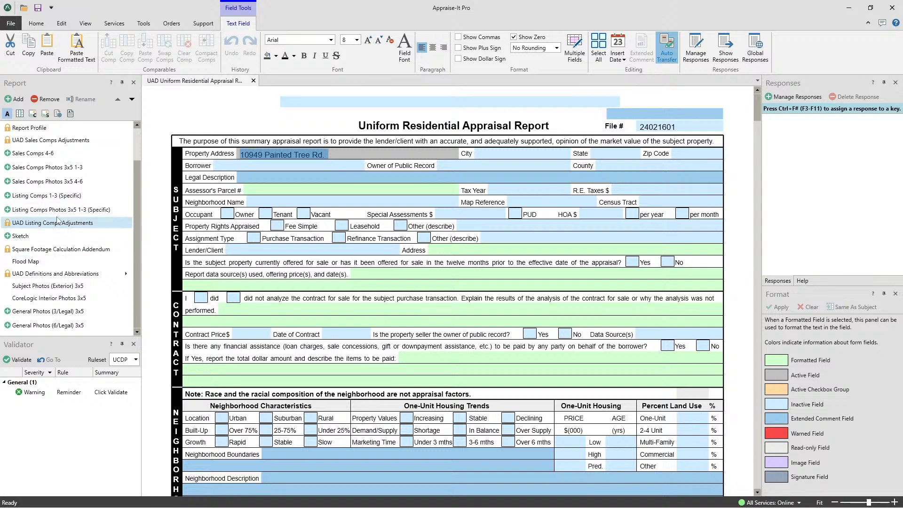
{"action": "left_click", "coordinate": [26, 264]}
{"action": "left_click", "coordinate": [48, 99]}
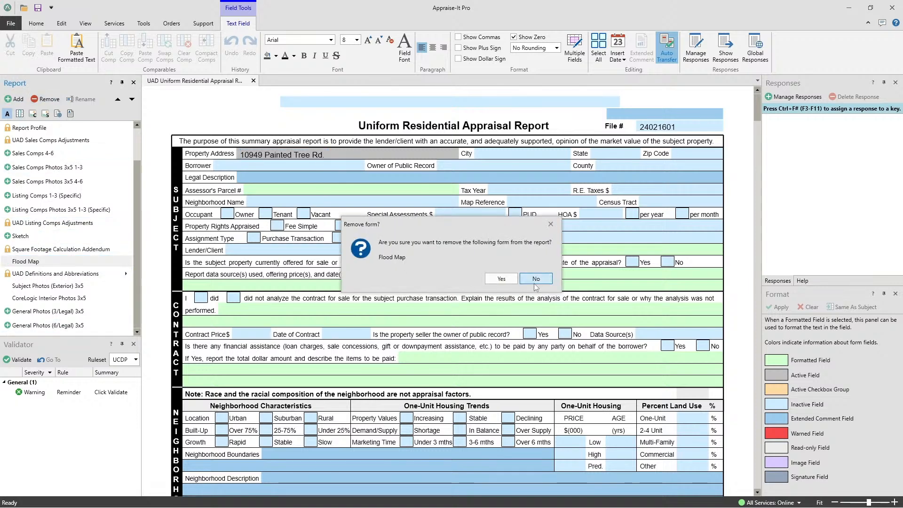
{"action": "left_click", "coordinate": [506, 279]}
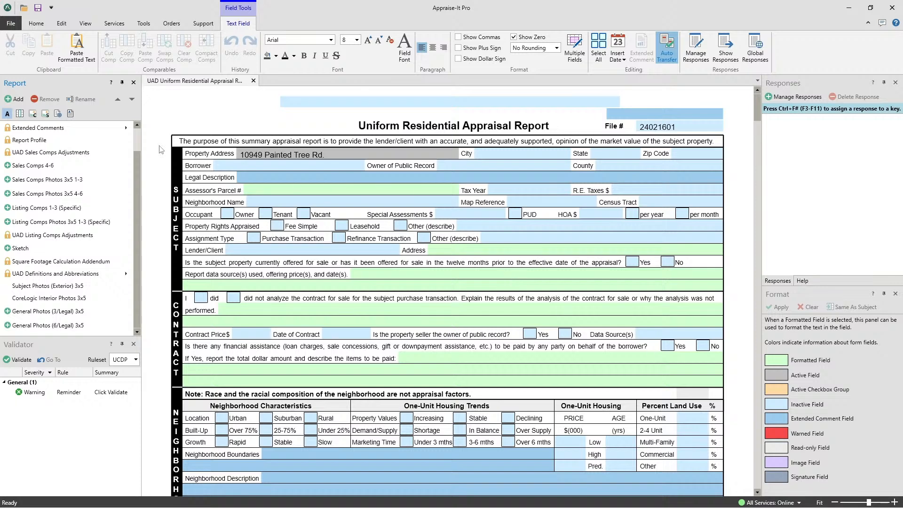
- Search the forms library for "flood", add Flood Map directly after Location Map in the report, save, and select the added form
{"action": "left_click", "coordinate": [14, 99]}
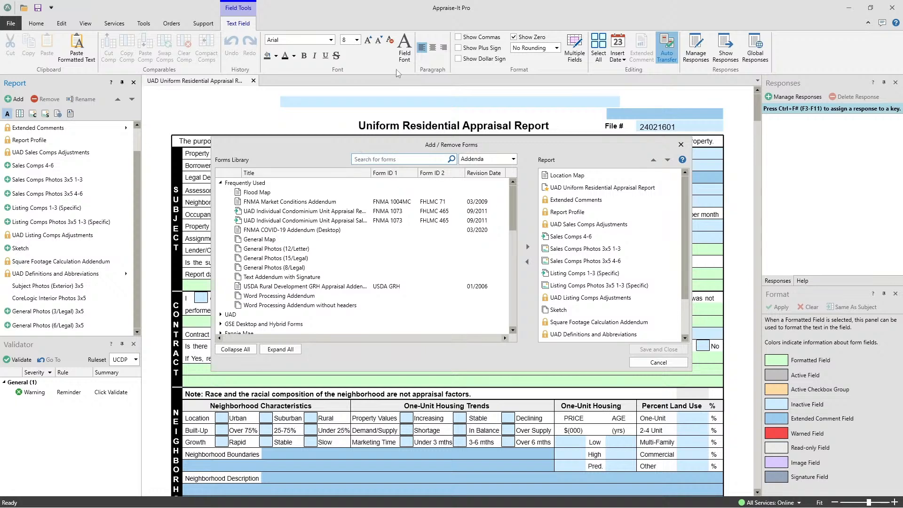
{"action": "type", "text": "flood"}
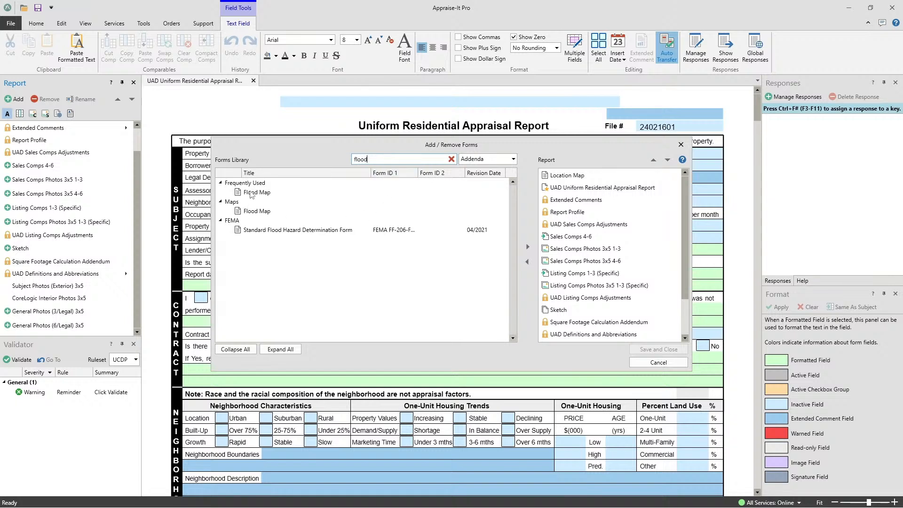
{"action": "left_click_drag", "start_coordinate": [254, 192], "coordinate": [569, 188]}
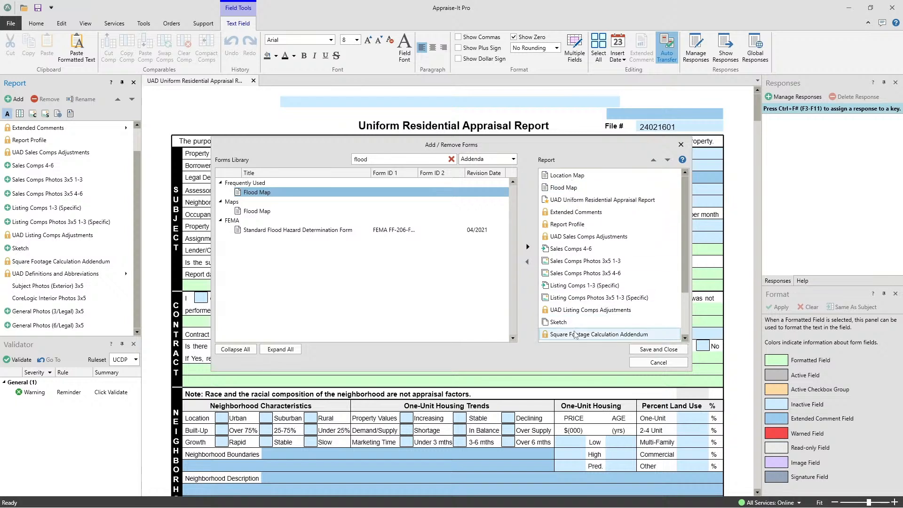
{"action": "left_click", "coordinate": [660, 349]}
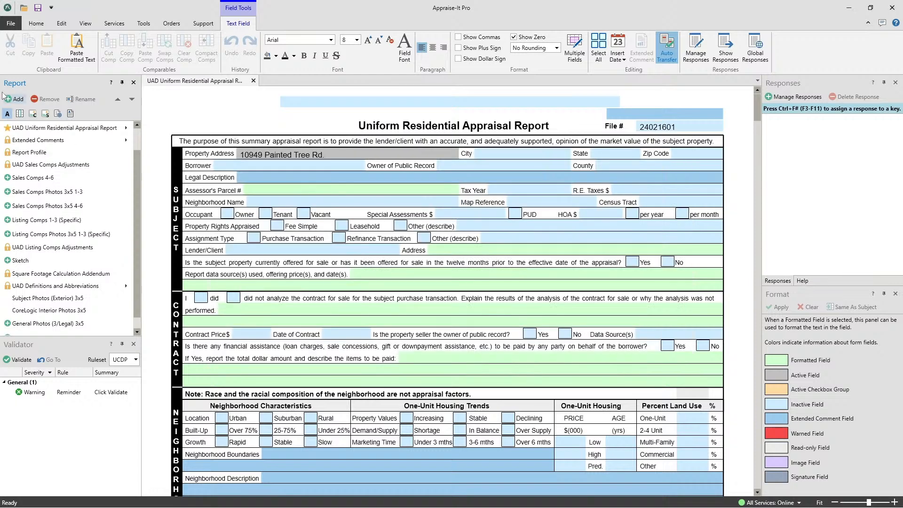
{"action": "scroll", "coordinate": [80, 155], "scroll_direction": "up", "scroll_amount": 2}
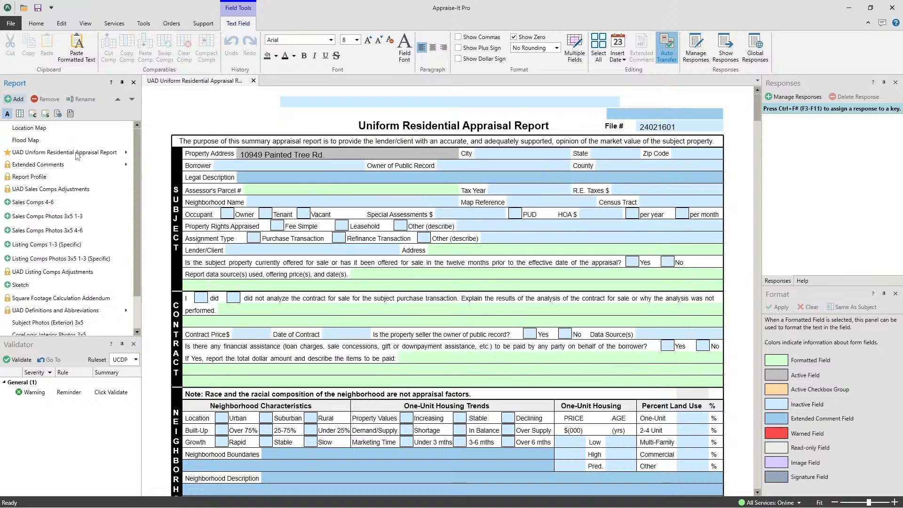
{"action": "left_click", "coordinate": [29, 140]}
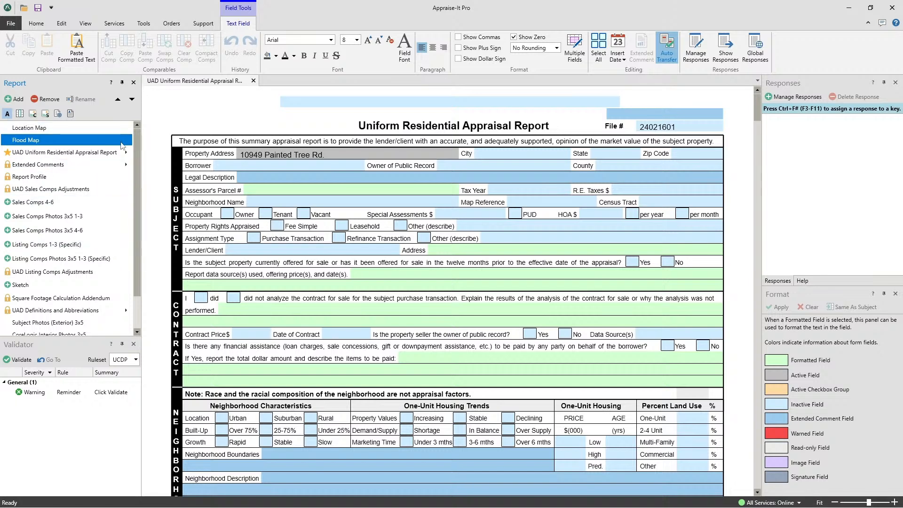
- Search the forms library's addenda for "covid" and clear the search
{"action": "left_click", "coordinate": [15, 99]}
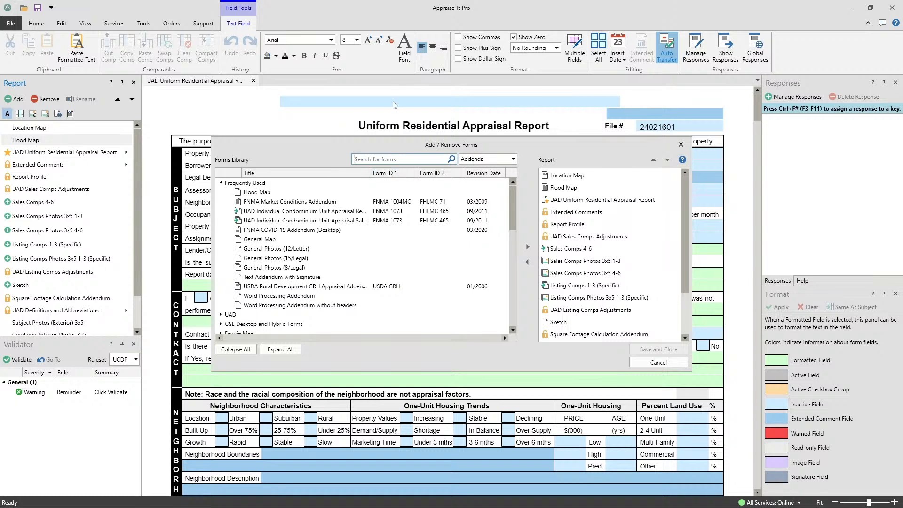
{"action": "type", "text": "covid"}
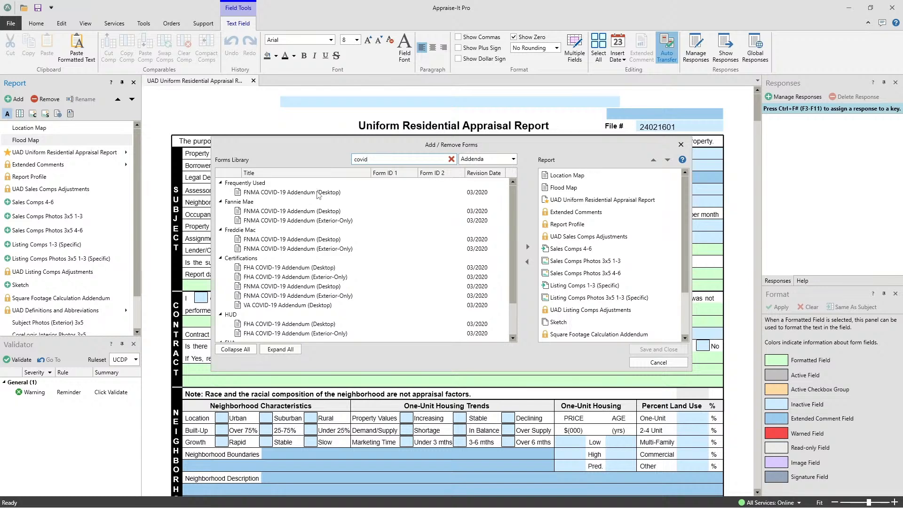
{"action": "left_click", "coordinate": [451, 160]}
- Filter the library to Primary forms, search "condo", replace the primary form with the UAD Individual Condominium Unit Appraisal Report (FNMA 1073), and save
{"action": "left_click", "coordinate": [472, 162]}
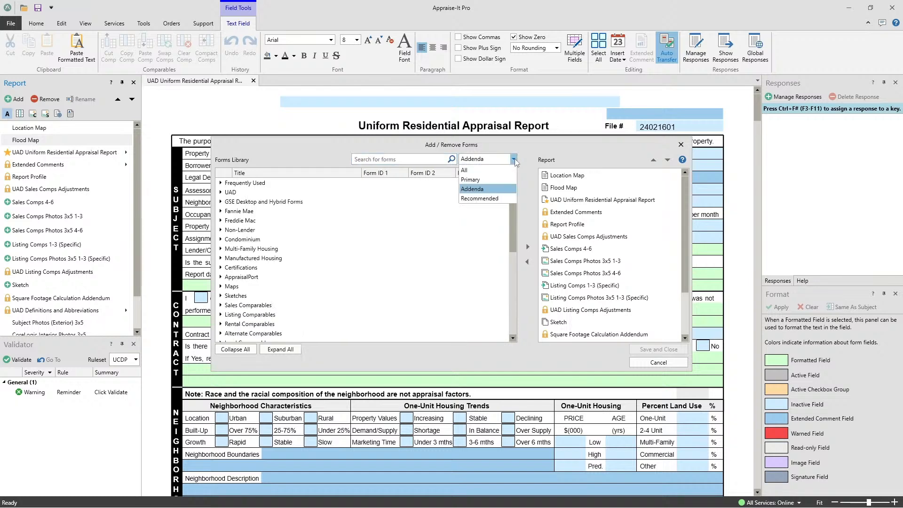
{"action": "left_click", "coordinate": [485, 177]}
{"action": "left_click", "coordinate": [393, 158]}
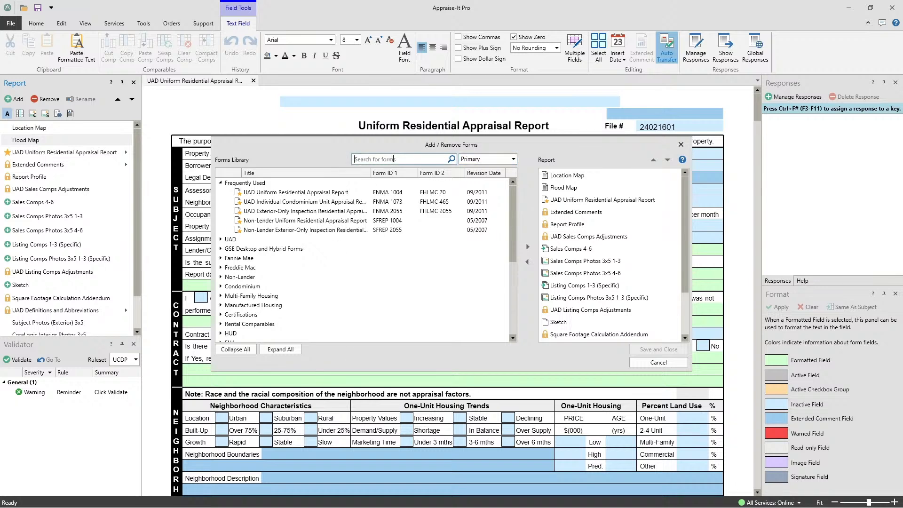
{"action": "type", "text": "condo"}
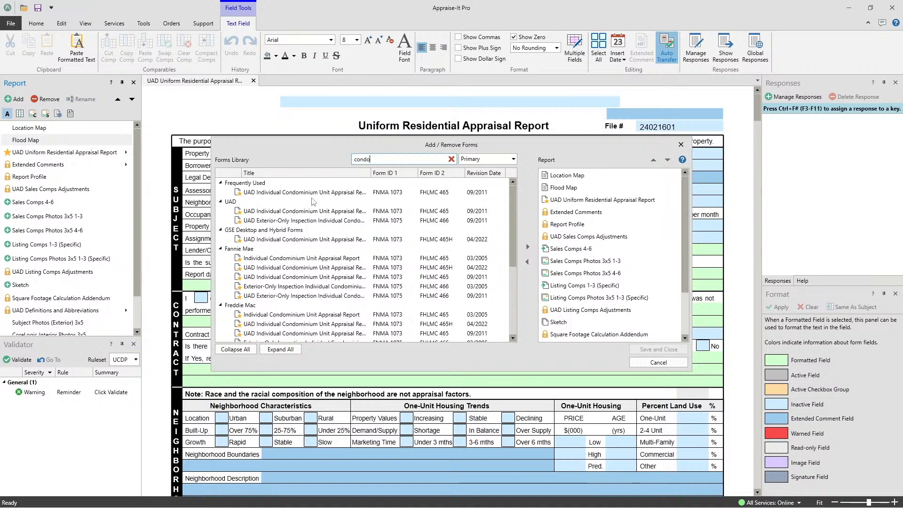
{"action": "left_click", "coordinate": [306, 192]}
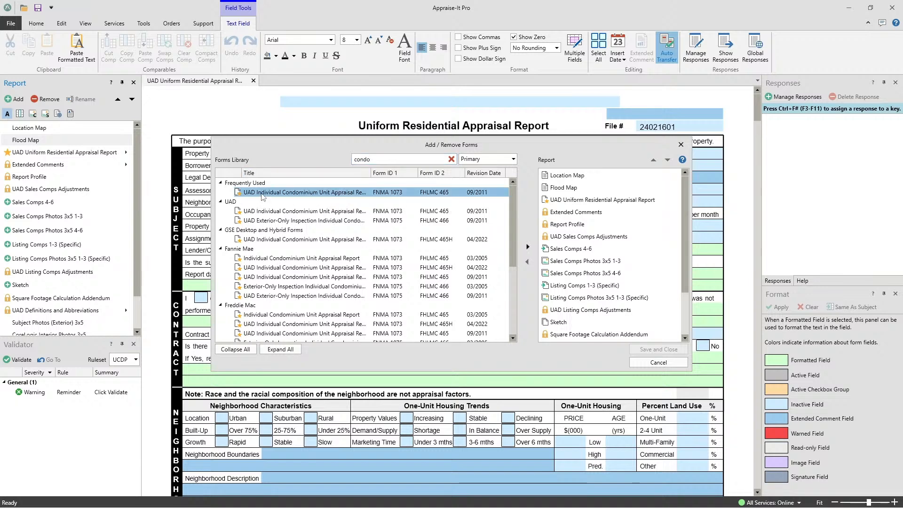
{"action": "left_click_drag", "start_coordinate": [259, 194], "coordinate": [594, 204]}
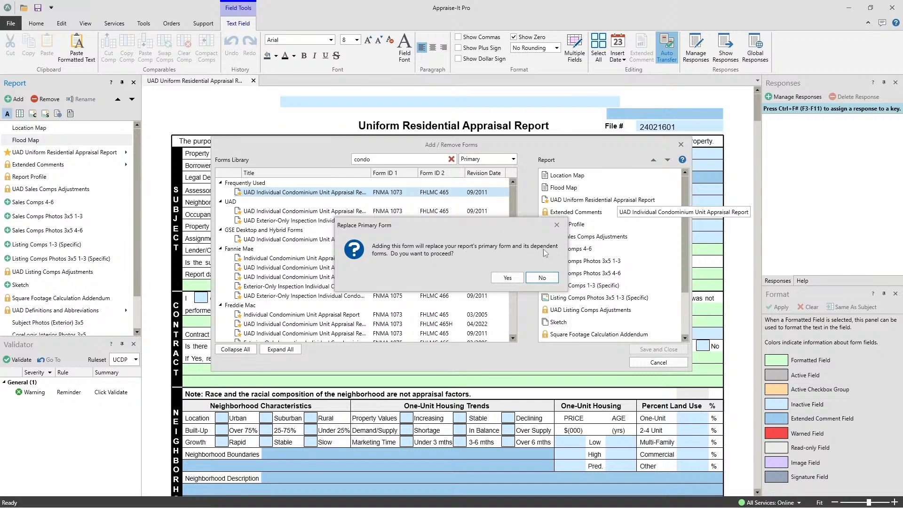
{"action": "left_click", "coordinate": [508, 278]}
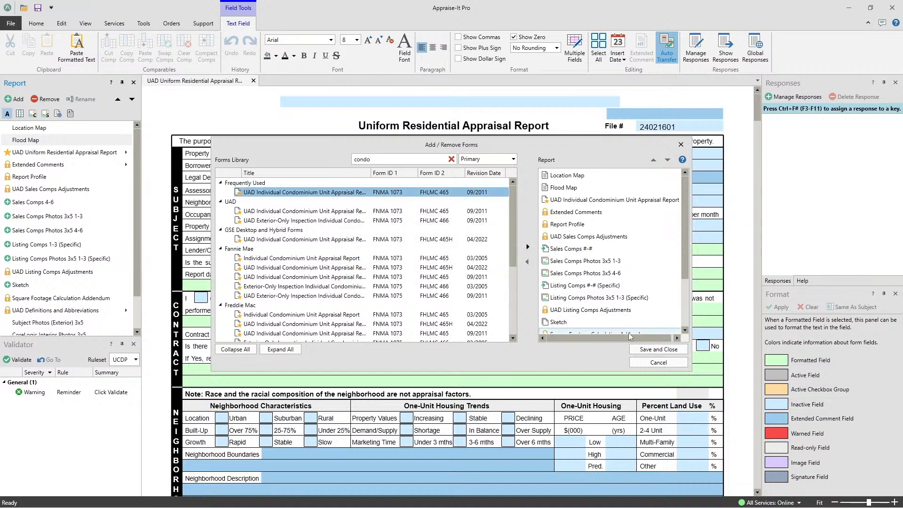
{"action": "left_click", "coordinate": [656, 351]}
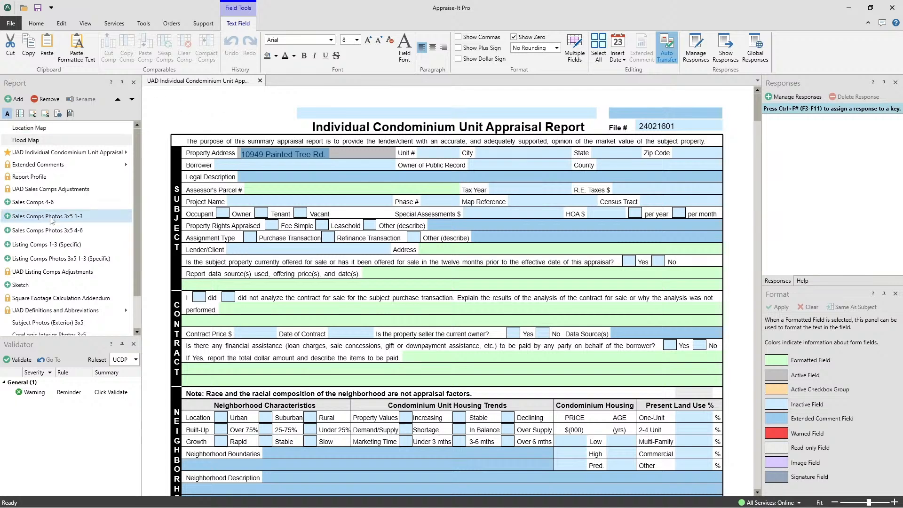
- View the General Photos (6/Legal) 3x5 form, switch between it and the condominium report, and close the photo form
{"action": "scroll", "coordinate": [51, 219], "scroll_direction": "down", "scroll_amount": 1}
{"action": "scroll", "coordinate": [52, 219], "scroll_direction": "up", "scroll_amount": 1}
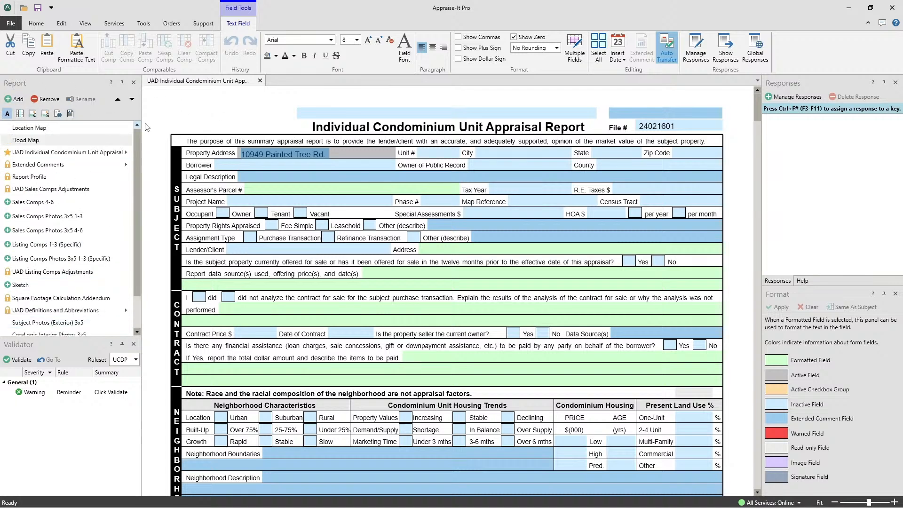
{"action": "scroll", "coordinate": [66, 212], "scroll_direction": "down", "scroll_amount": 1}
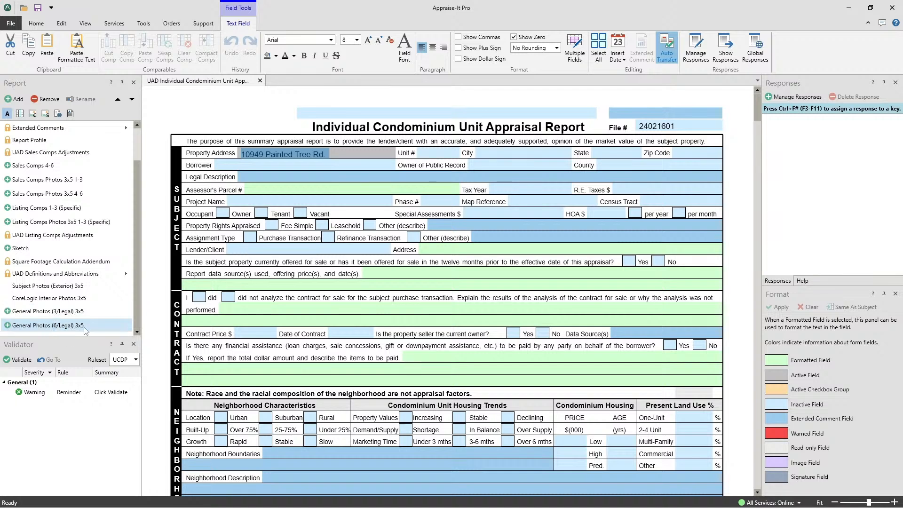
{"action": "left_click", "coordinate": [61, 325]}
{"action": "scroll", "coordinate": [484, 304], "scroll_direction": "down", "scroll_amount": 4}
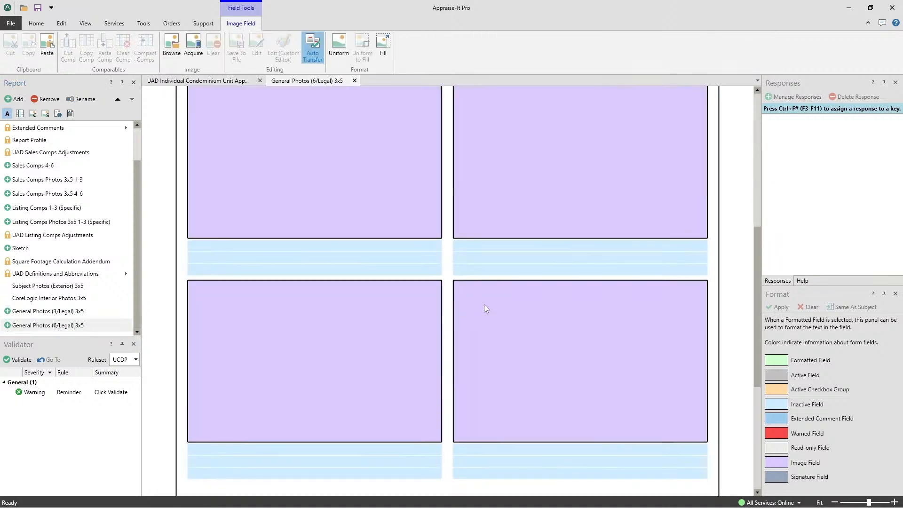
{"action": "scroll", "coordinate": [484, 304], "scroll_direction": "up", "scroll_amount": 4}
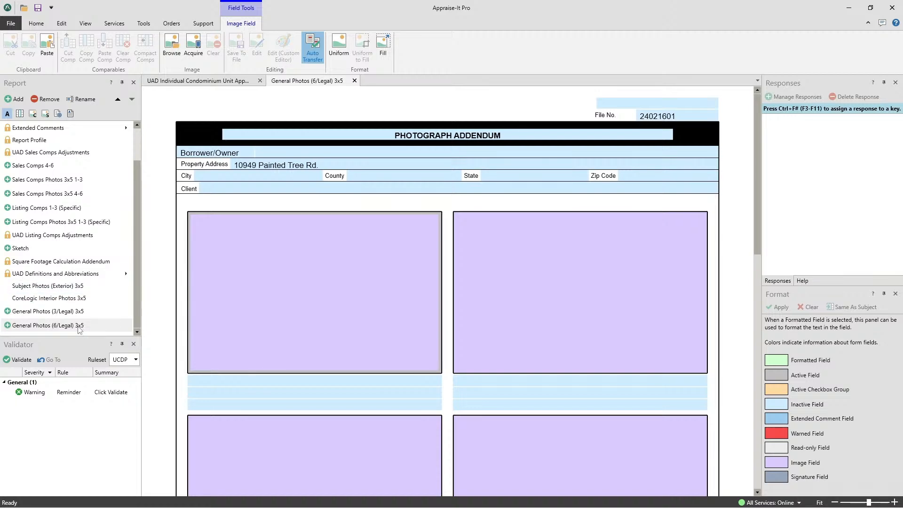
{"action": "left_click", "coordinate": [211, 83]}
{"action": "left_click", "coordinate": [303, 82]}
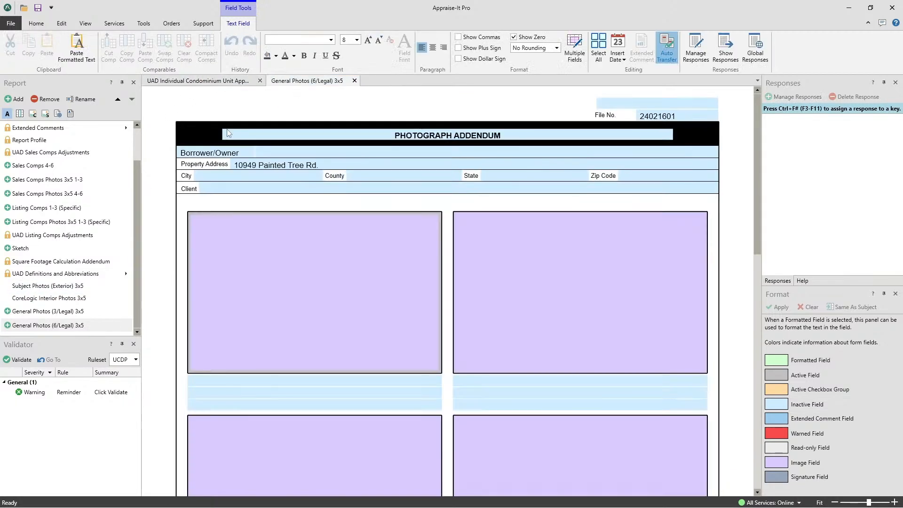
{"action": "left_click", "coordinate": [216, 83]}
{"action": "left_click", "coordinate": [304, 81]}
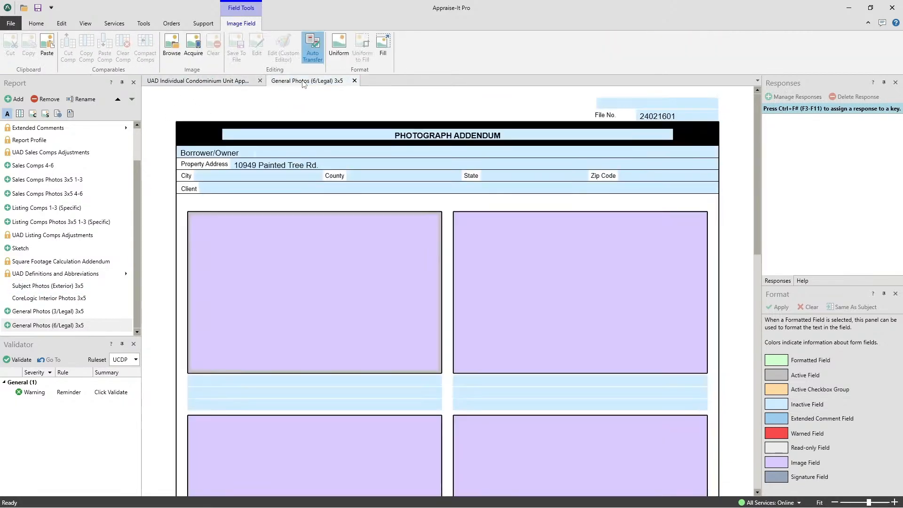
{"action": "left_click", "coordinate": [355, 81]}
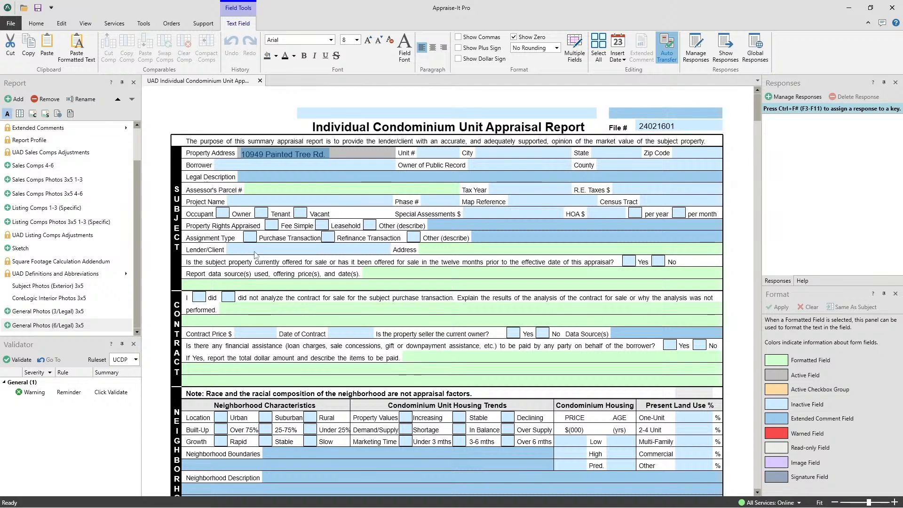
- Rename the General Photos (6/Legal) 3x5 form to "Garage Photos 6/pg 3x5"
{"action": "left_click", "coordinate": [52, 328]}
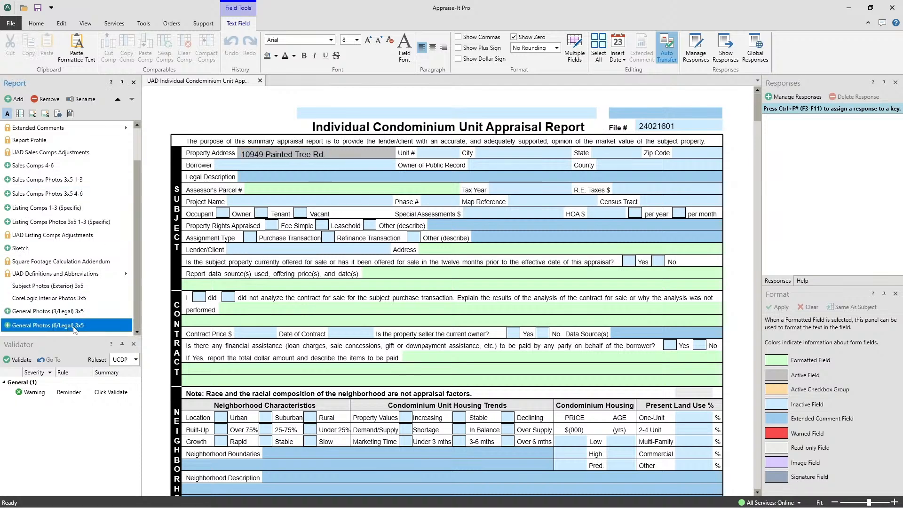
{"action": "left_click", "coordinate": [78, 100]}
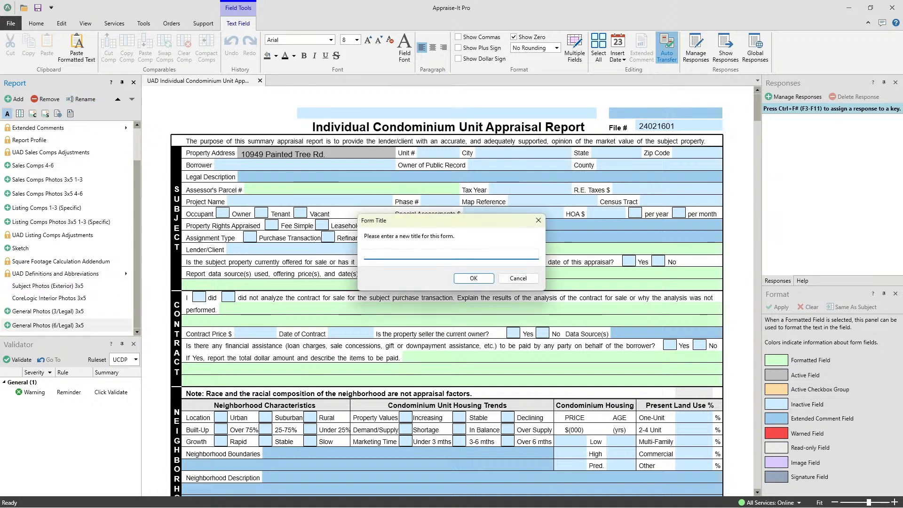
{"action": "type", "text": "Garage Photos 6/pg"}
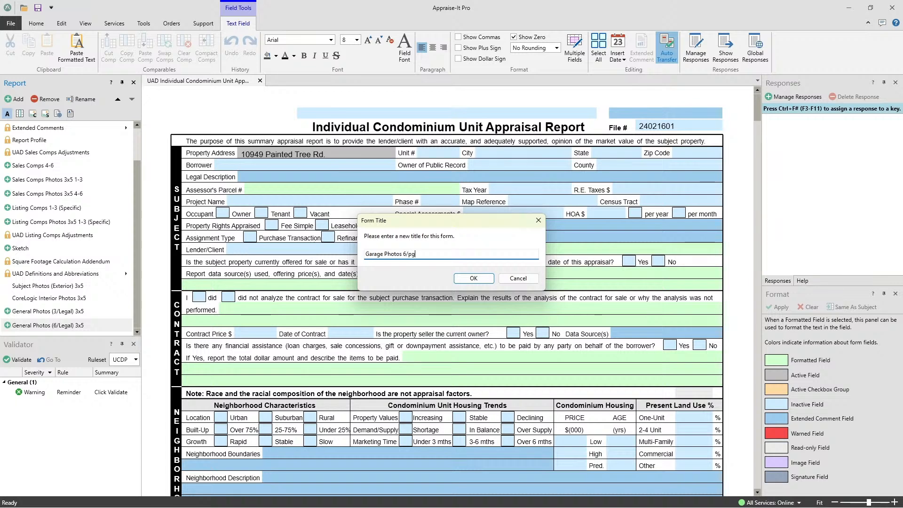
{"action": "type", "text": " 3x5"}
{"action": "left_click", "coordinate": [474, 278]}
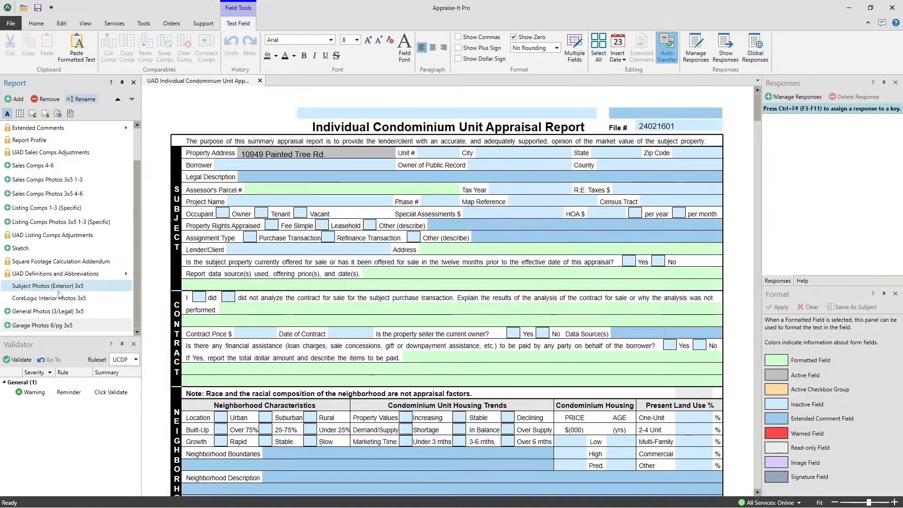
- Select the Garage Photos form, increase the Validator's height, and narrow the column it shares with the report's form list
{"action": "left_click", "coordinate": [33, 327]}
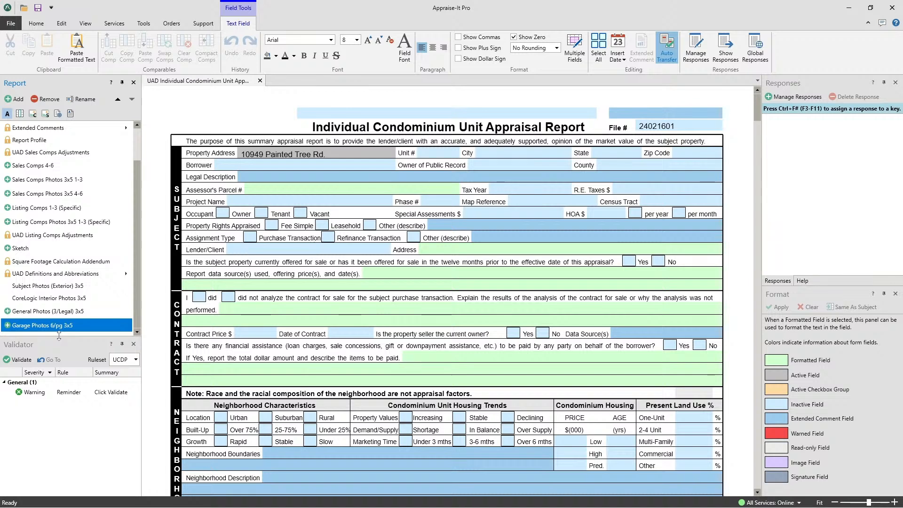
{"action": "left_click_drag", "start_coordinate": [55, 336], "coordinate": [65, 311]}
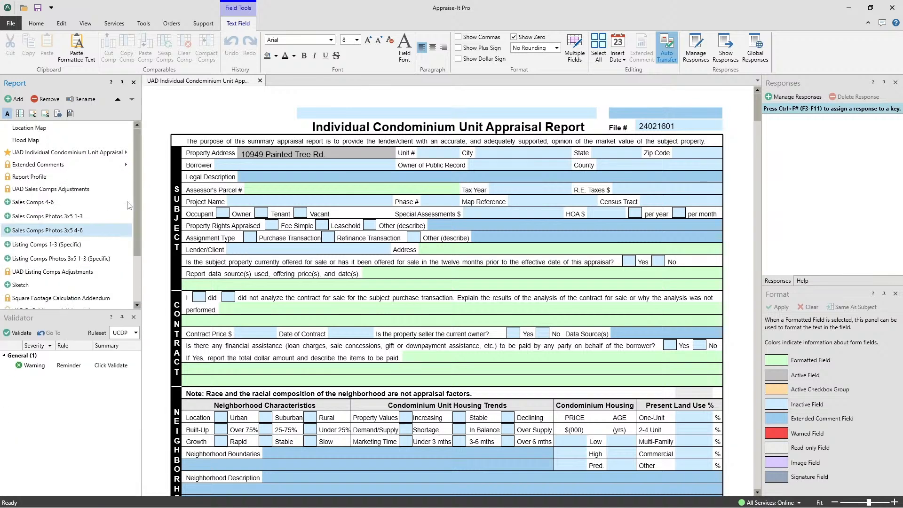
{"action": "left_click_drag", "start_coordinate": [142, 201], "coordinate": [135, 234]}
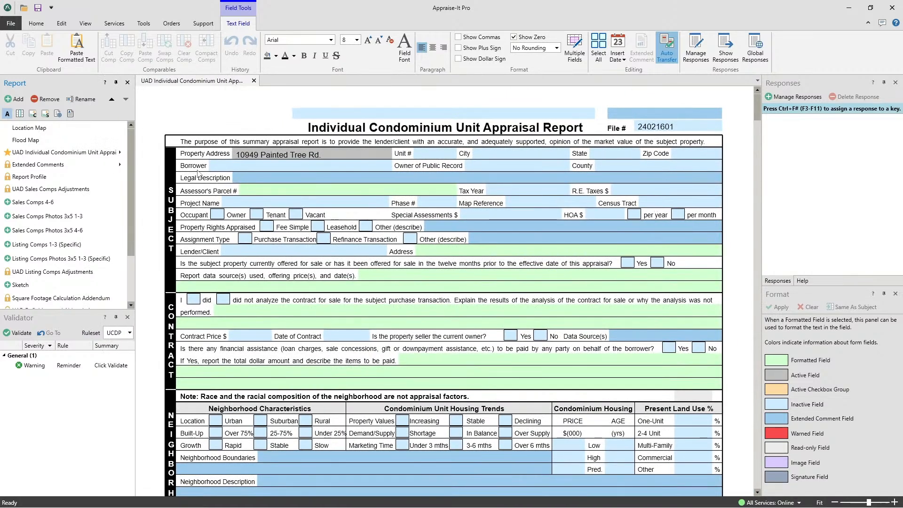
- Enter NC as the subject property's state on the condominium appraisal form
{"action": "left_click", "coordinate": [21, 320]}
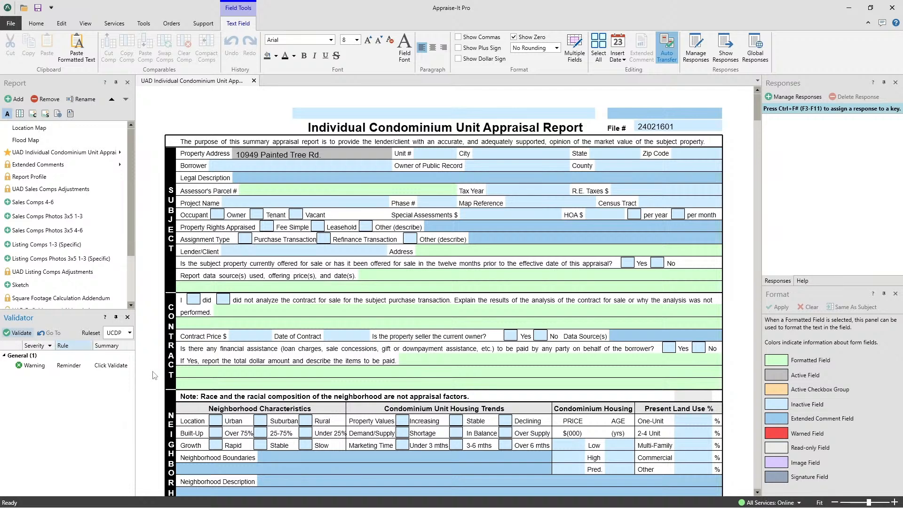
{"action": "left_click", "coordinate": [616, 155]}
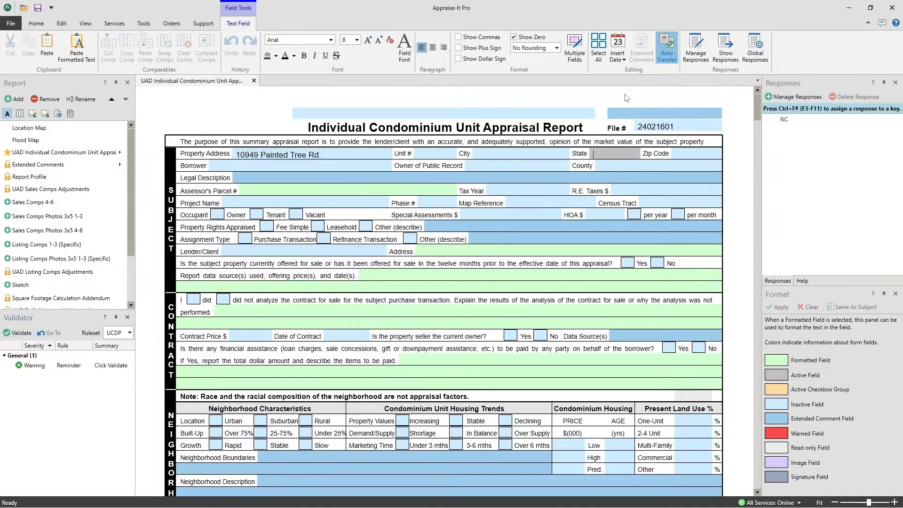
{"action": "type", "text": "NC"}
{"action": "key", "text": "Tab"}
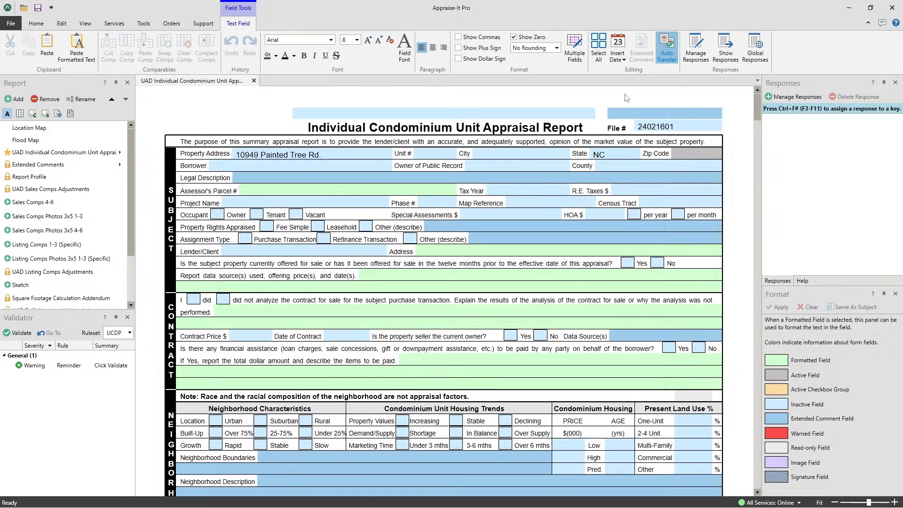
- Replace the subject property's state with BC and commit the entry for live validation
{"action": "left_click", "coordinate": [615, 152]}
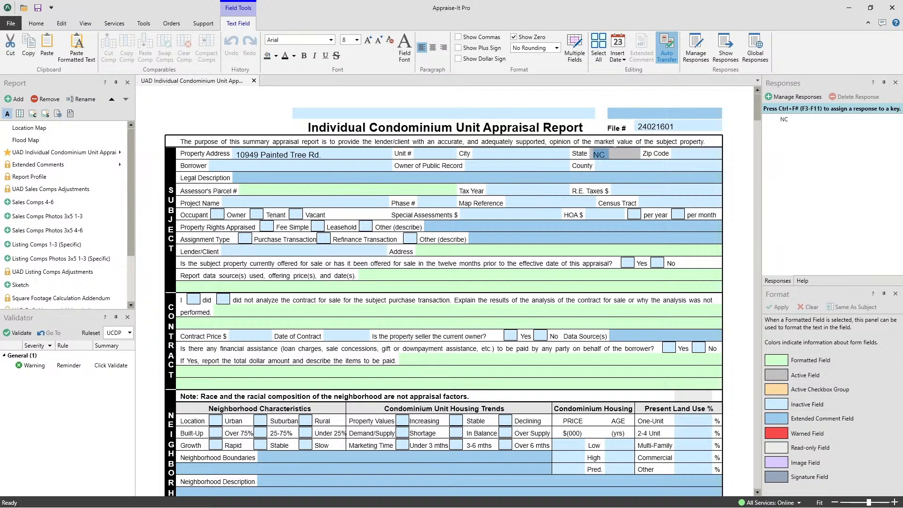
{"action": "key", "text": "BackSpace"}
{"action": "type", "text": "BC"}
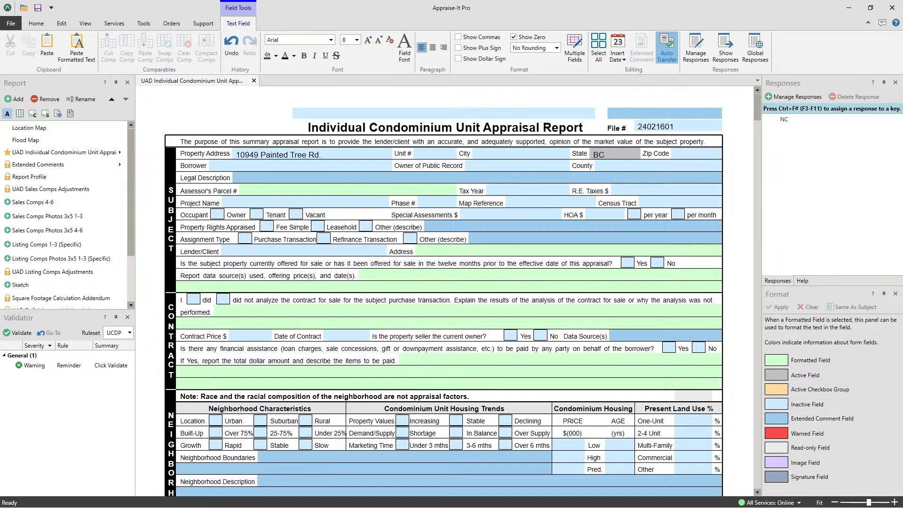
{"action": "key", "text": "Tab"}
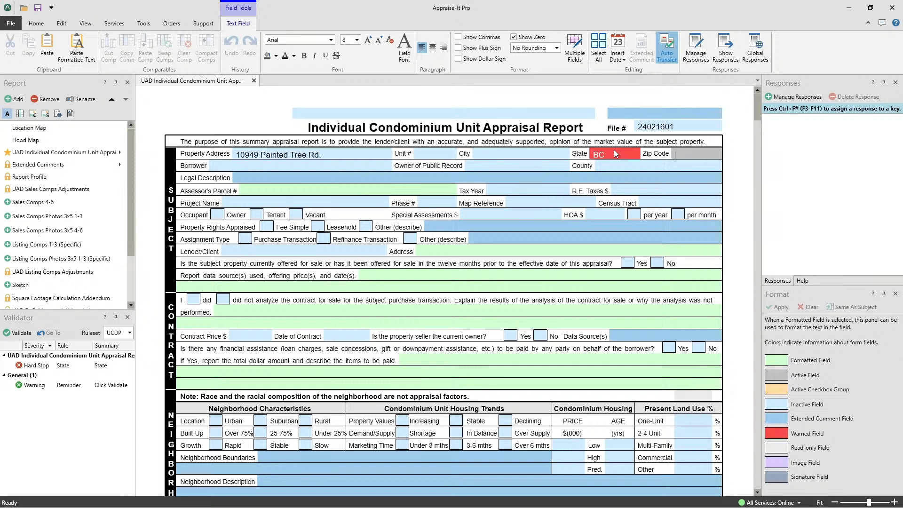
- Go to the State field from its hard stop entry in the Validator and correct the state to NC
{"action": "scroll", "coordinate": [285, 301], "scroll_direction": "down", "scroll_amount": 15}
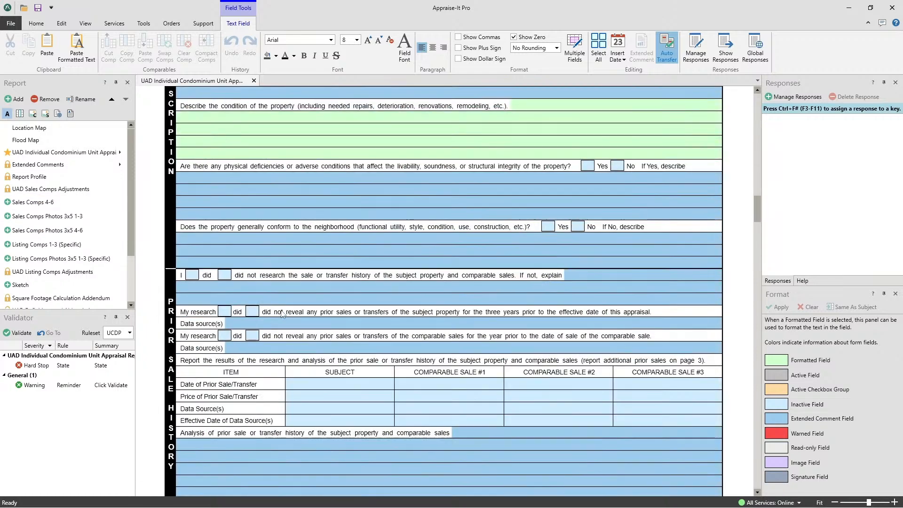
{"action": "scroll", "coordinate": [275, 348], "scroll_direction": "down", "scroll_amount": 18}
{"action": "scroll", "coordinate": [332, 188], "scroll_direction": "up", "scroll_amount": 8}
{"action": "left_click", "coordinate": [298, 206]}
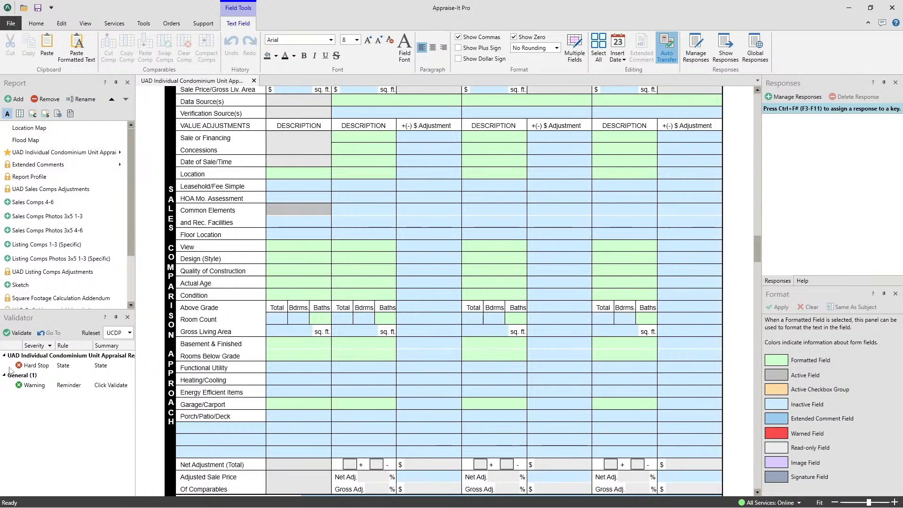
{"action": "double_click", "coordinate": [33, 366]}
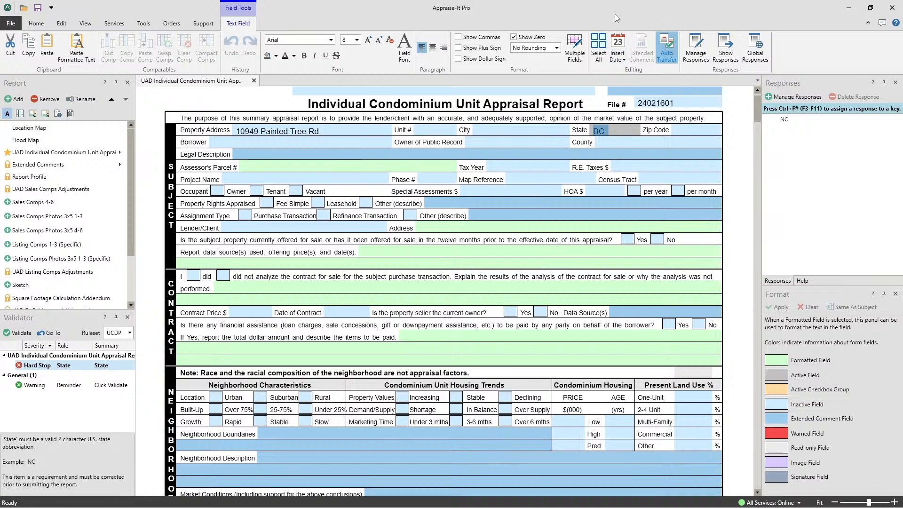
{"action": "type", "text": "NC"}
{"action": "key", "text": "Tab"}
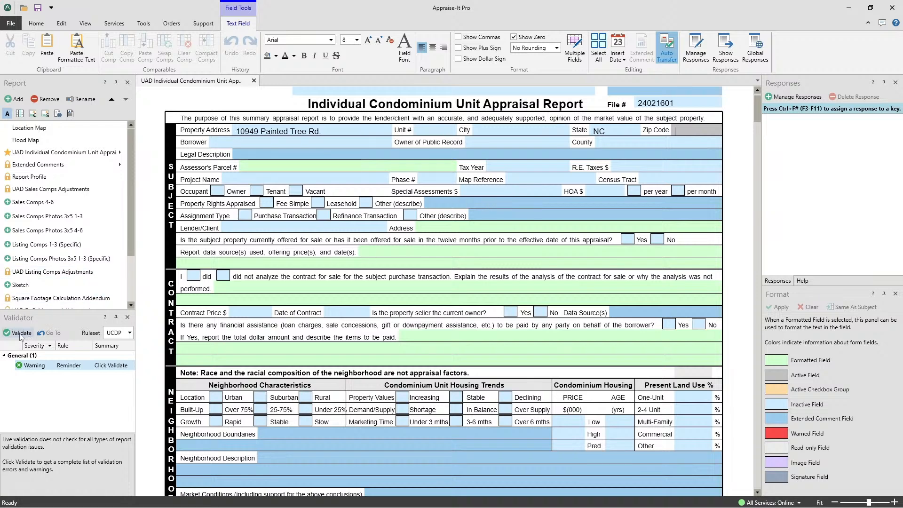
- Switch the validation ruleset to FHA and back to UCDP
{"action": "left_click", "coordinate": [129, 333]}
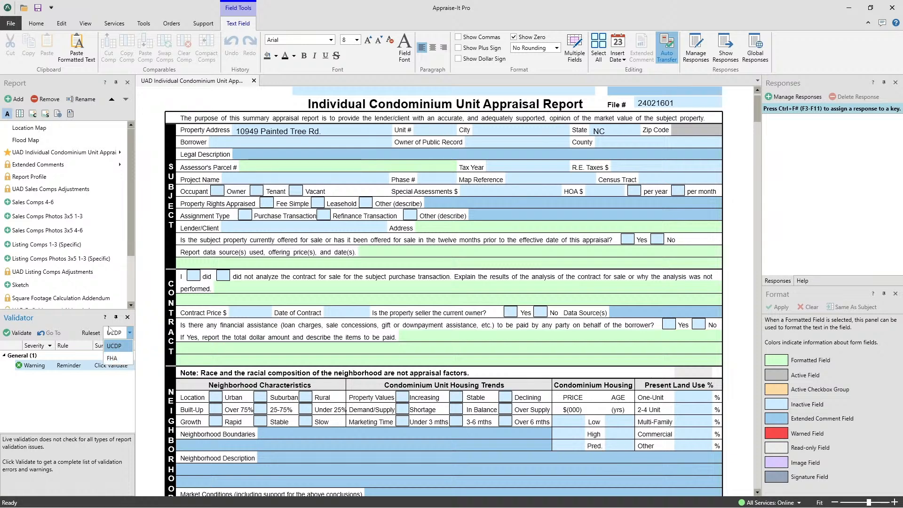
{"action": "left_click", "coordinate": [112, 332]}
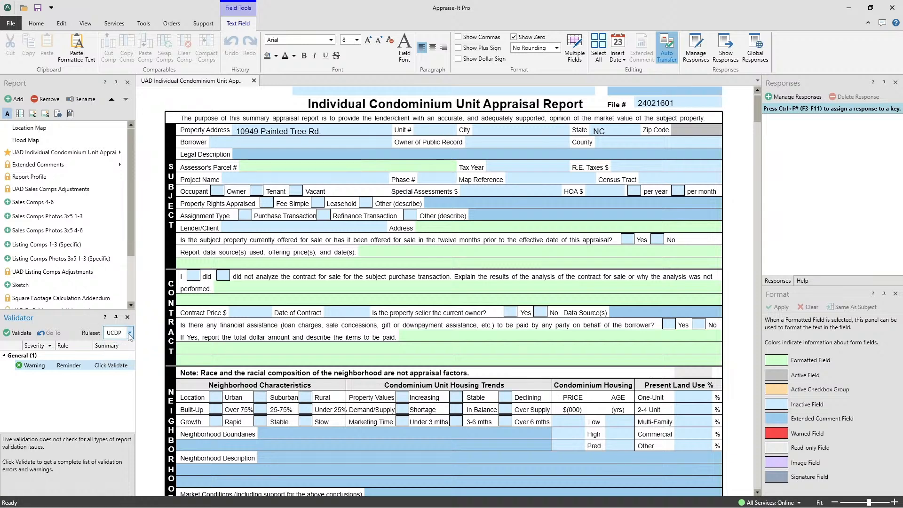
{"action": "left_click", "coordinate": [130, 337]}
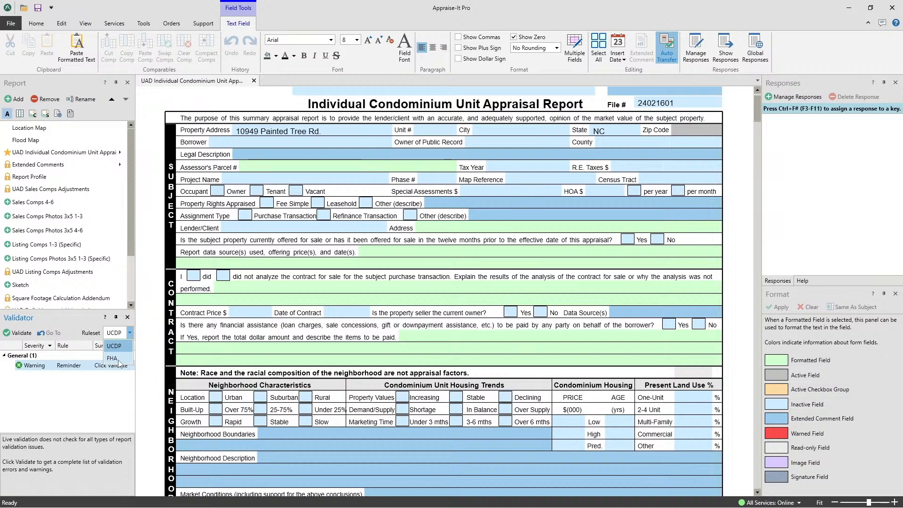
{"action": "left_click", "coordinate": [63, 326]}
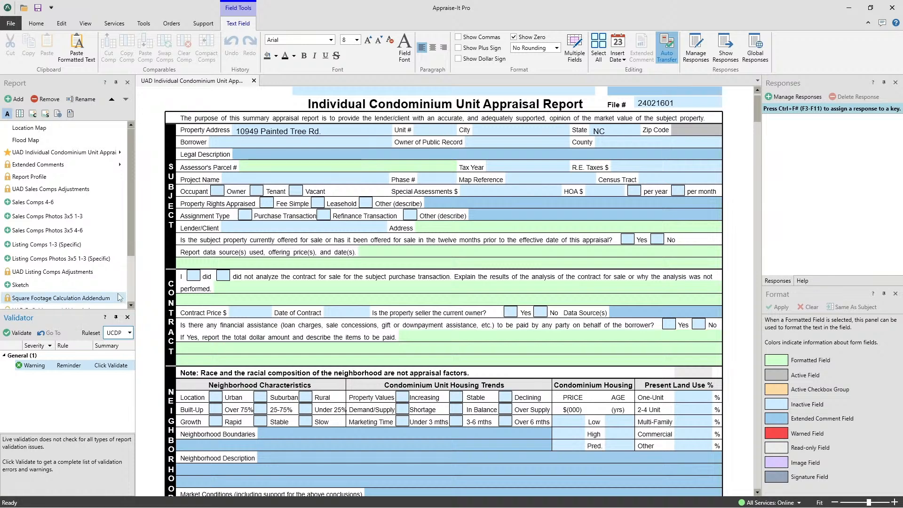
{"action": "left_click", "coordinate": [130, 332]}
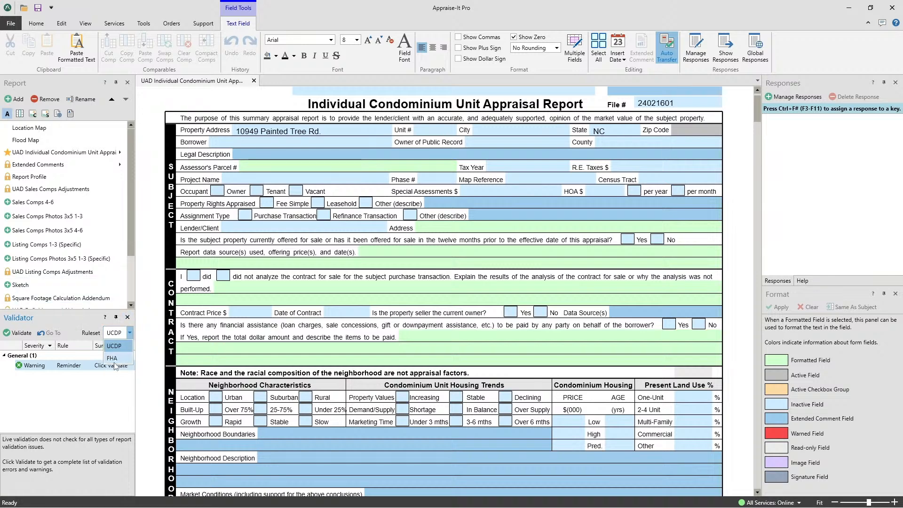
{"action": "left_click", "coordinate": [113, 359]}
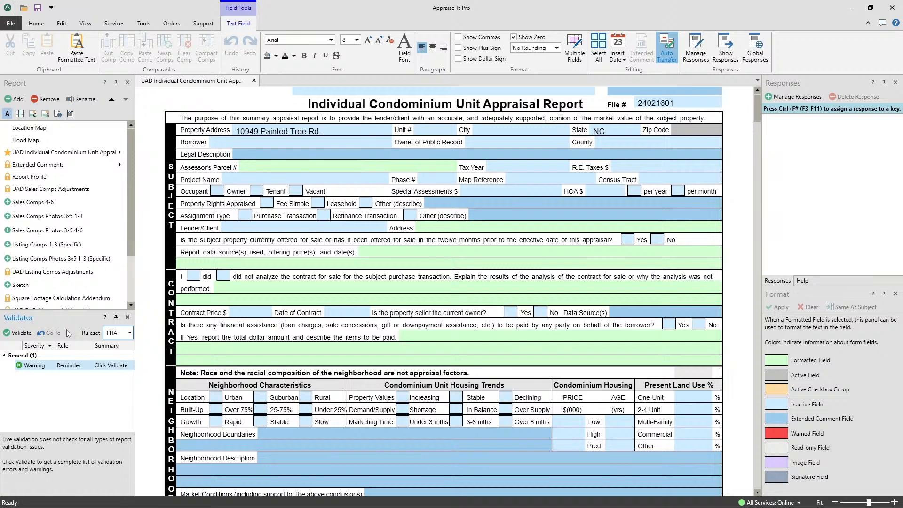
{"action": "left_click", "coordinate": [129, 333]}
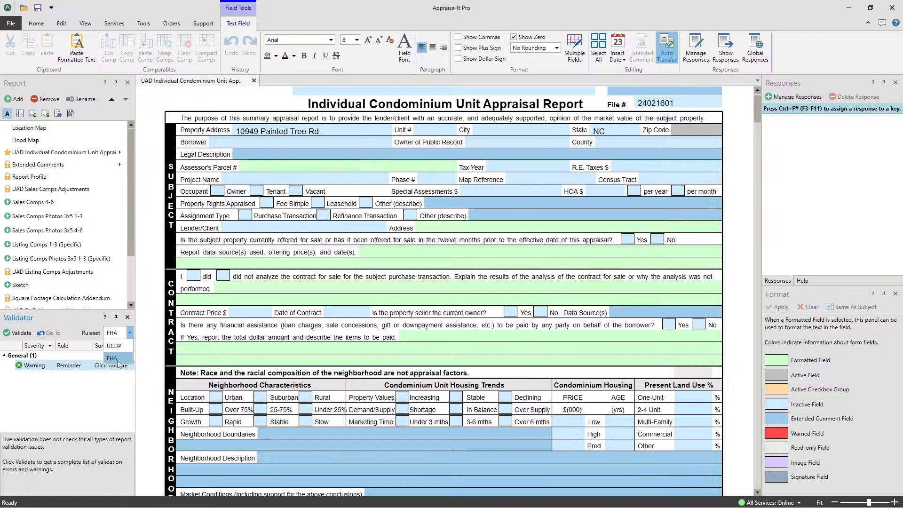
{"action": "left_click", "coordinate": [114, 346]}
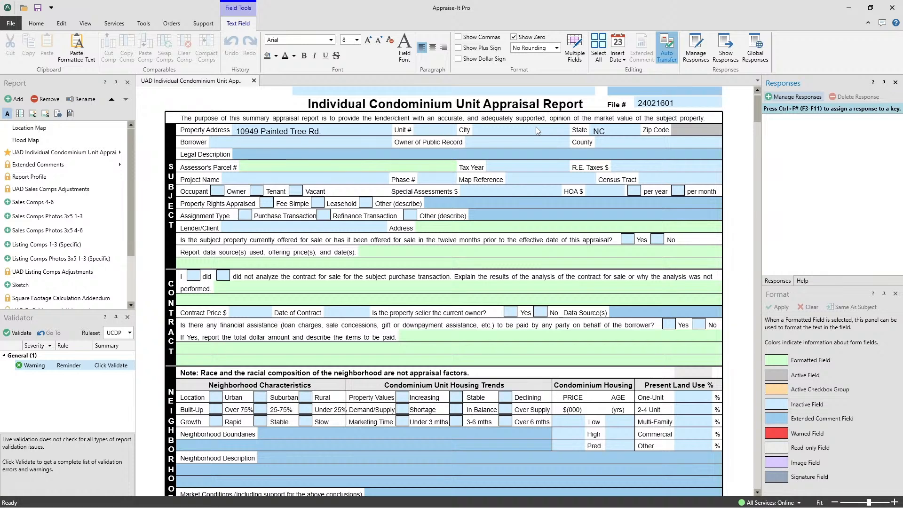
- Fill the subject property's city with the saved response Belmont
{"action": "left_click", "coordinate": [483, 134]}
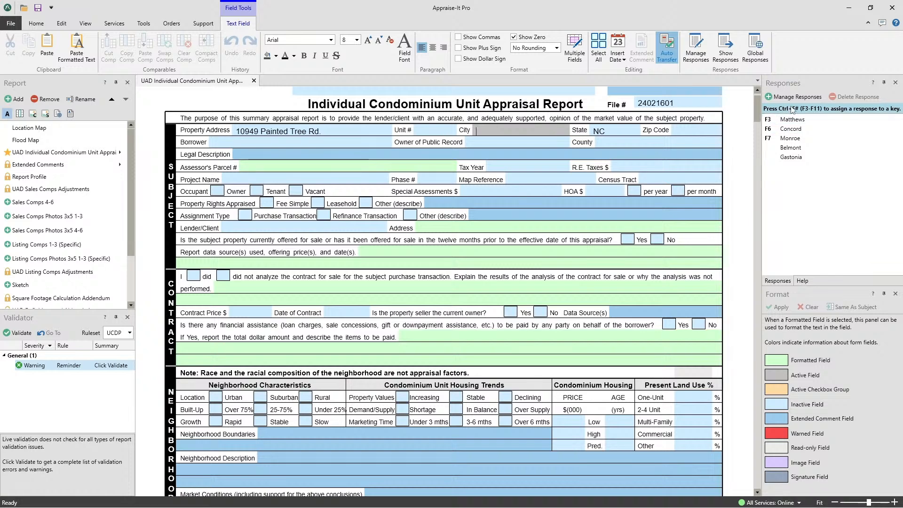
{"action": "left_click", "coordinate": [785, 207]}
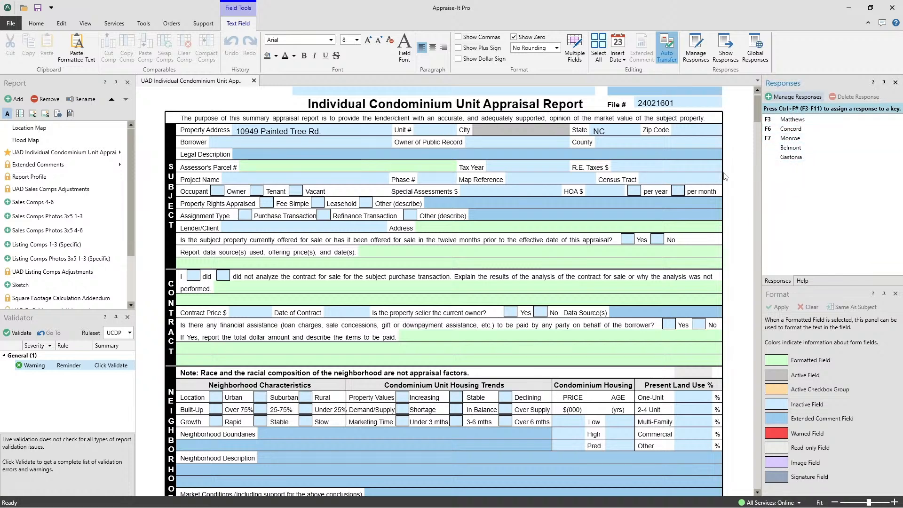
{"action": "double_click", "coordinate": [792, 148]}
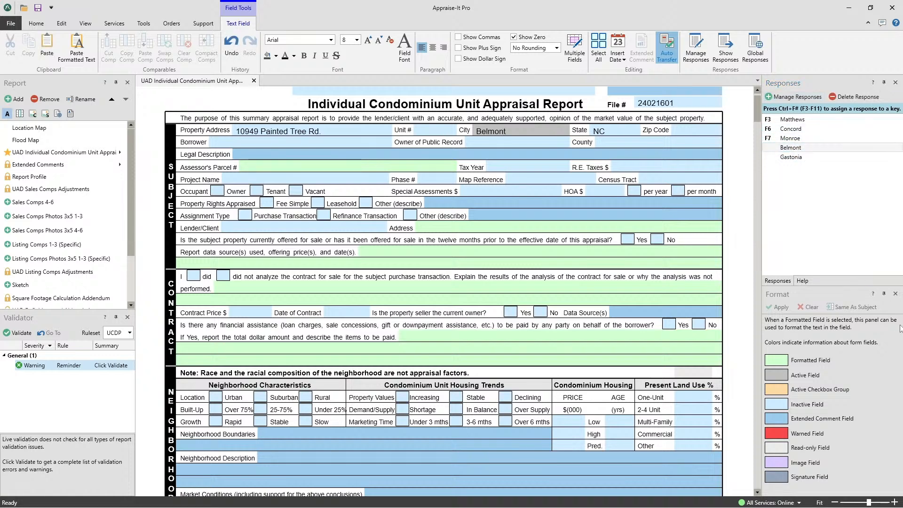
{"action": "key", "text": "Tab"}
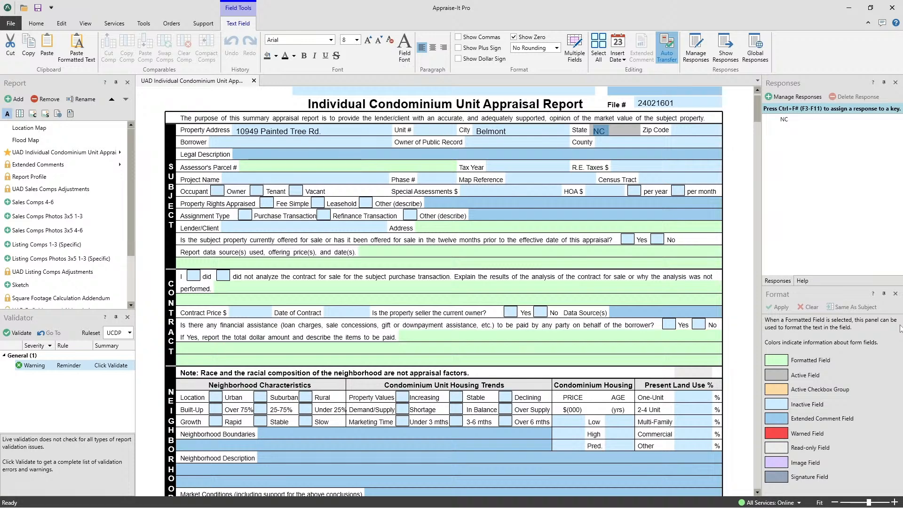
- Replace the subject property's city with Monroe, chosen from the saved responses at the field
{"action": "left_click", "coordinate": [520, 134]}
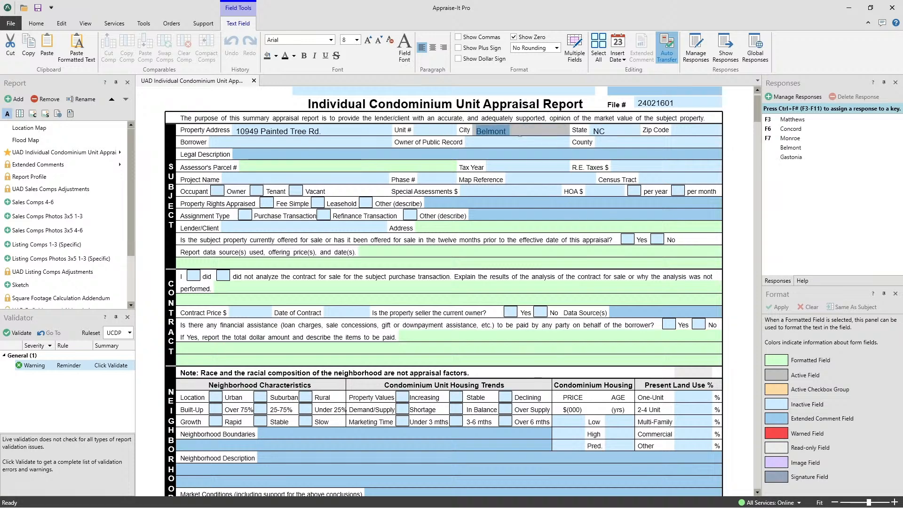
{"action": "left_click", "coordinate": [520, 135]}
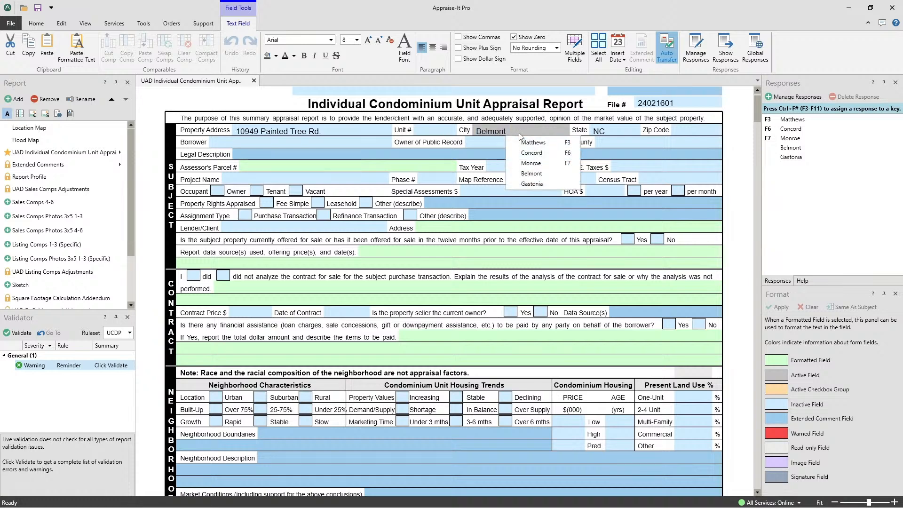
{"action": "key", "text": "Down"}
{"action": "key", "text": "Down"}
{"action": "key", "text": "Down"}
{"action": "key", "text": "Return"}
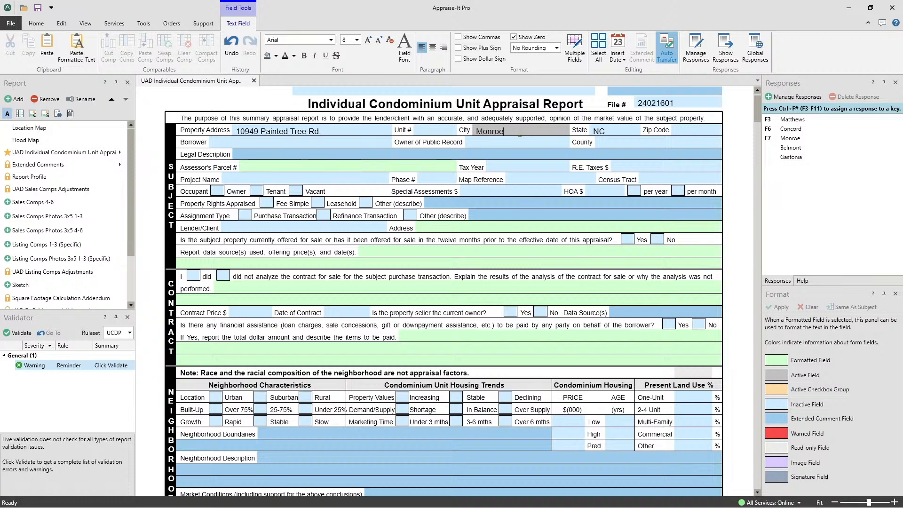
- Clear the city and fill it with the saved response Concord
{"action": "key", "text": "BackSpace"}
{"action": "key", "text": "BackSpace"}
{"action": "key", "text": "BackSpace"}
{"action": "key", "text": "BackSpace"}
{"action": "key", "text": "BackSpace"}
{"action": "key", "text": "BackSpace"}
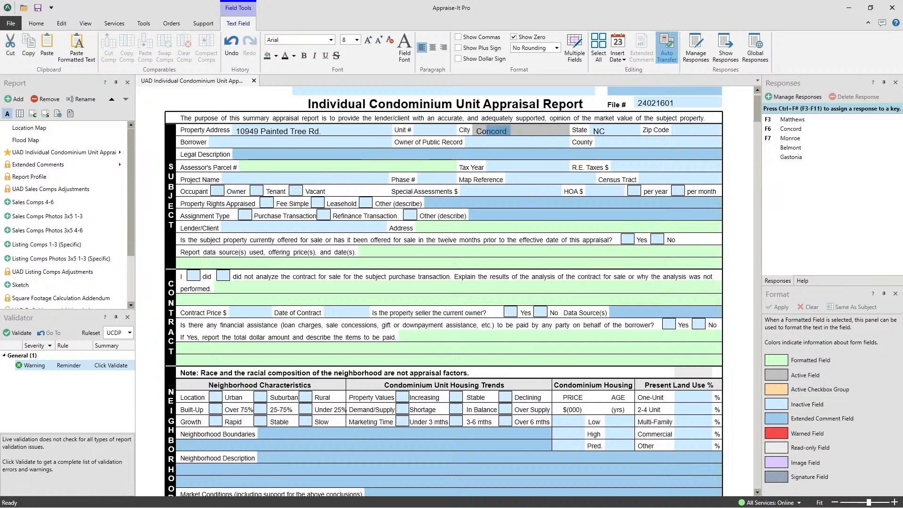
{"action": "key", "text": "F6"}
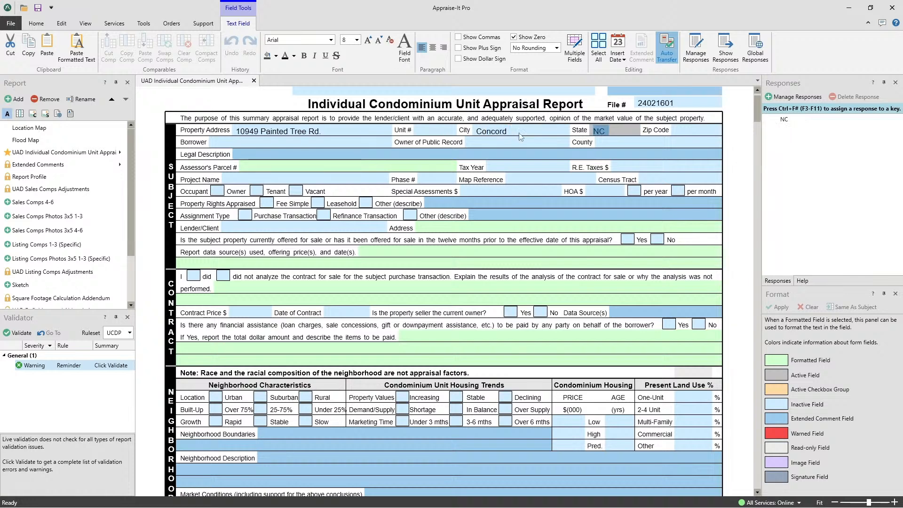
- Replace the subject property's city with Charlotte
{"action": "left_click", "coordinate": [520, 135]}
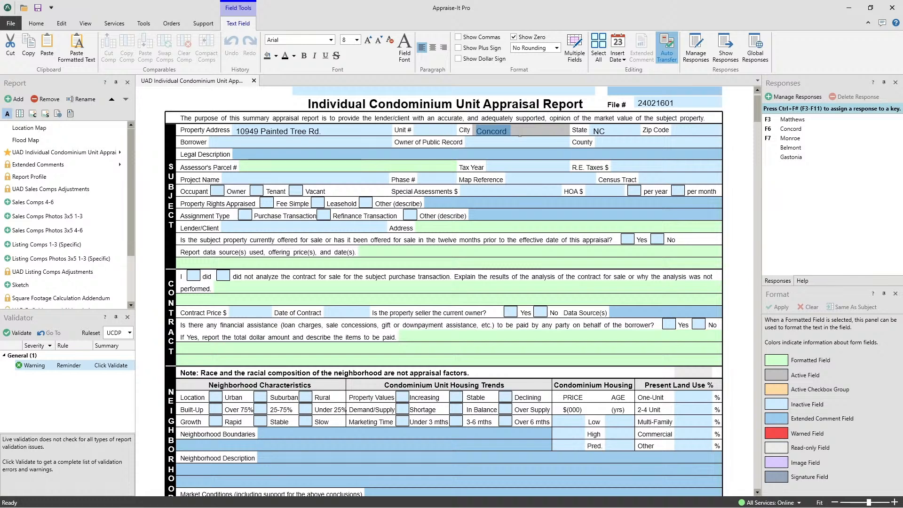
{"action": "key", "text": "BackSpace"}
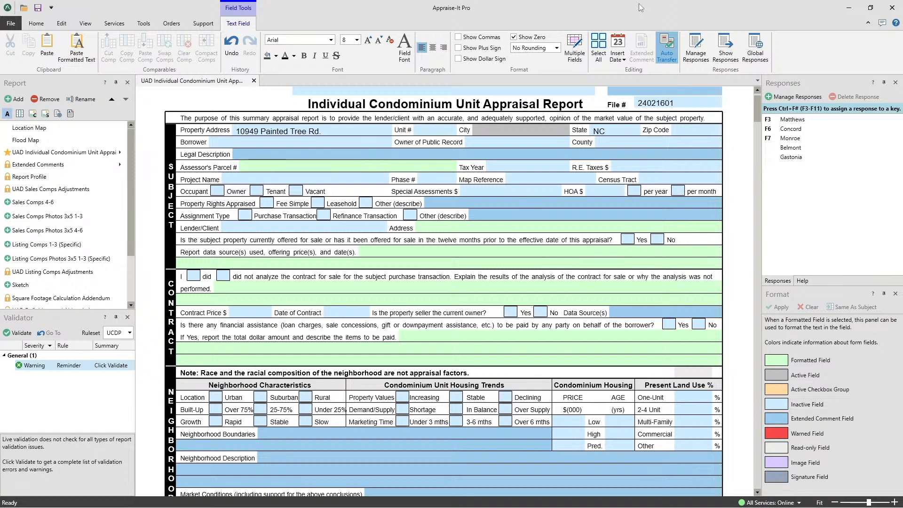
{"action": "type", "text": "Charlotte"}
- Save Charlotte as a managed response for the city field, assigned to key F4
{"action": "left_click", "coordinate": [787, 98]}
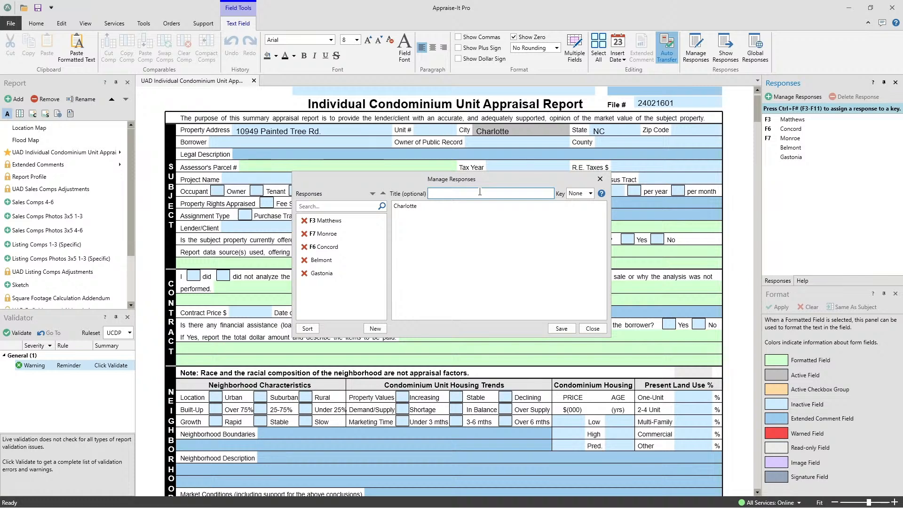
{"action": "left_click", "coordinate": [590, 194]}
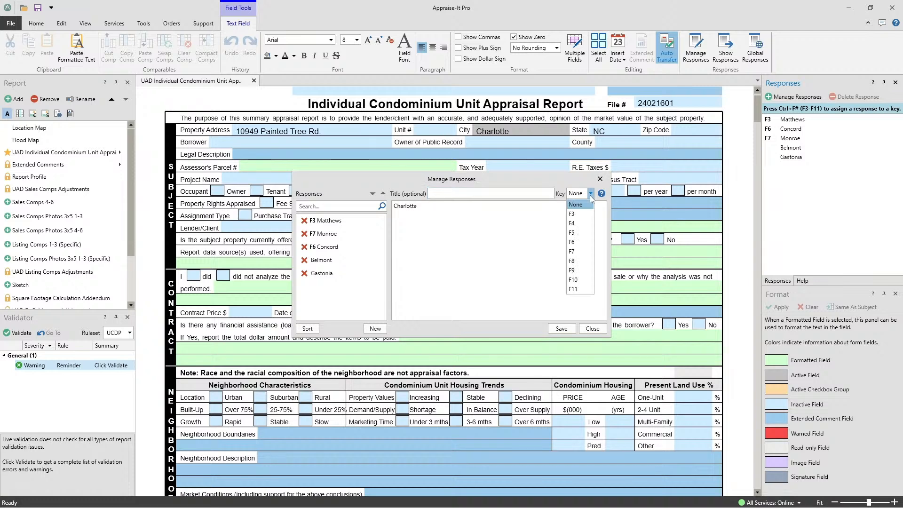
{"action": "left_click", "coordinate": [572, 223]}
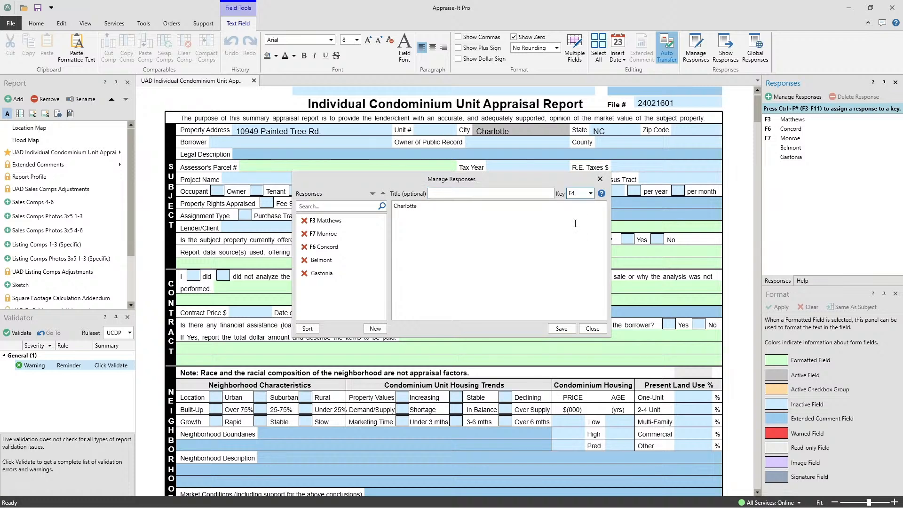
{"action": "left_click", "coordinate": [563, 329]}
{"action": "left_click", "coordinate": [593, 329]}
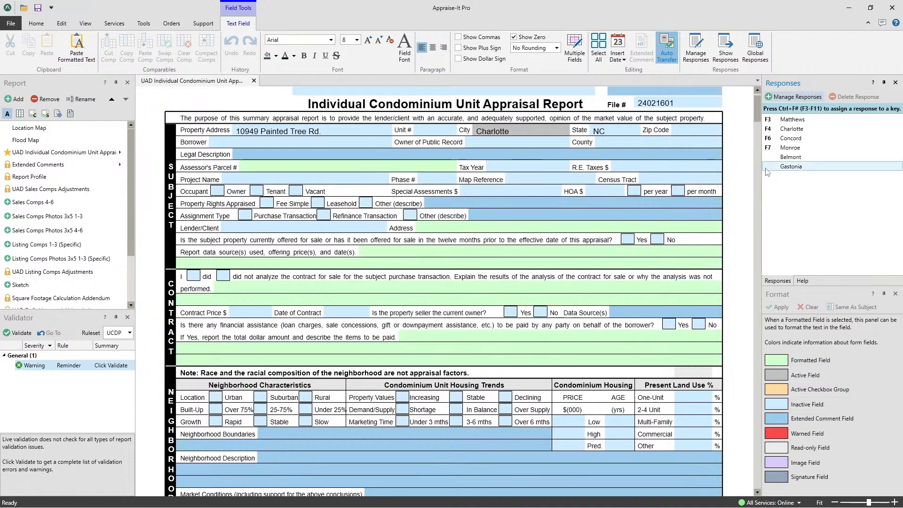
- Clear the subject property's city and refill it with the saved response Charlotte
{"action": "key", "text": "ctrl+a"}
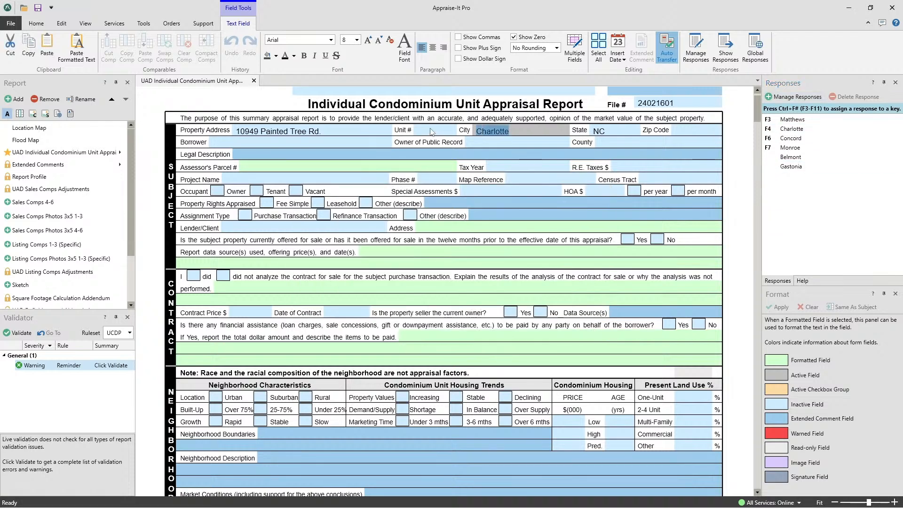
{"action": "key", "text": "ctrl+x"}
{"action": "key", "text": "F4"}
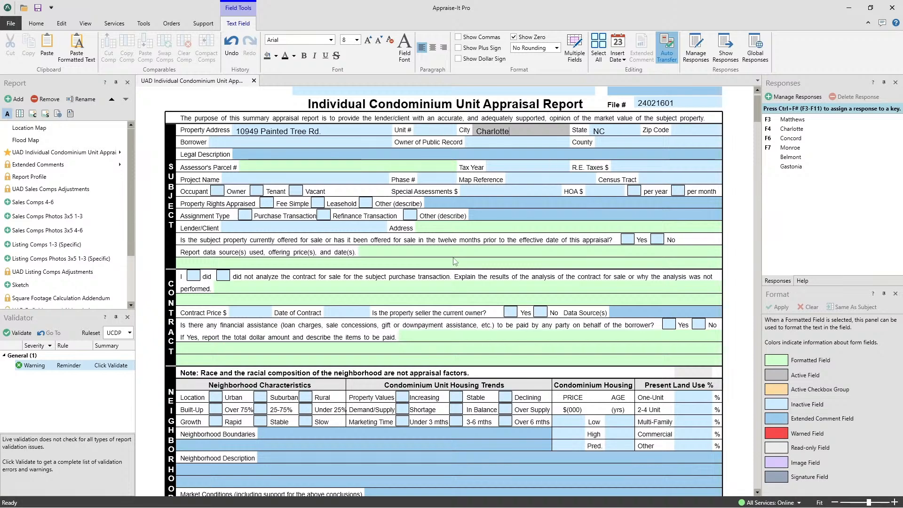
- Format the subject's View in the sales comparison grid as Beneficial, with view types Water View and Park View, and apply it
{"action": "scroll", "coordinate": [446, 296], "scroll_direction": "down", "scroll_amount": 20}
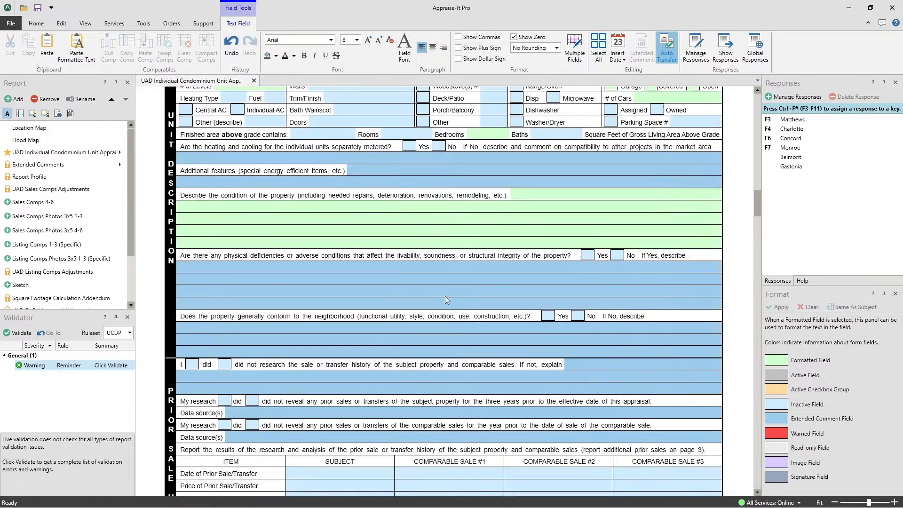
{"action": "scroll", "coordinate": [445, 295], "scroll_direction": "down", "scroll_amount": 20}
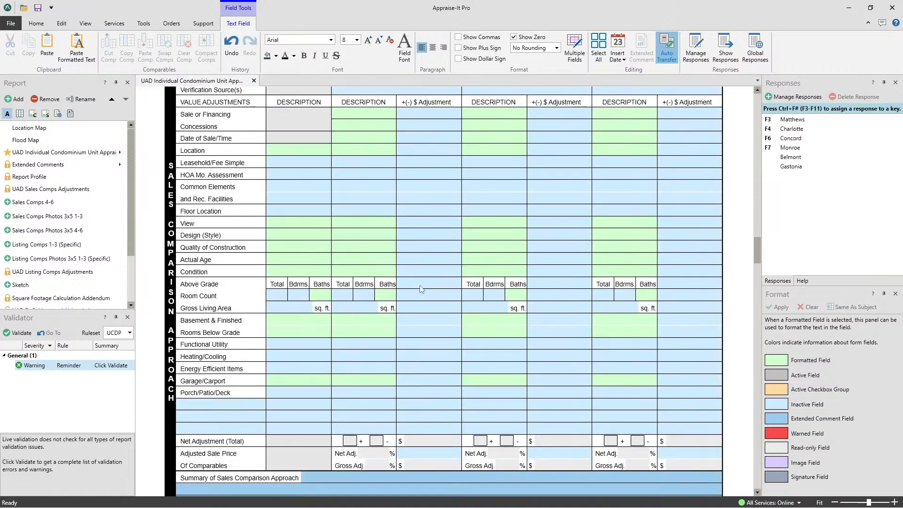
{"action": "left_click", "coordinate": [274, 223]}
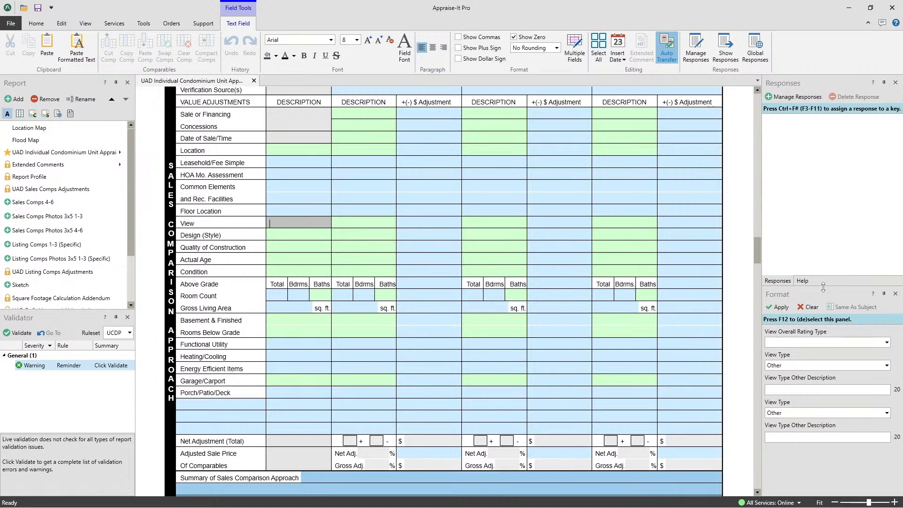
{"action": "left_click", "coordinate": [792, 342]}
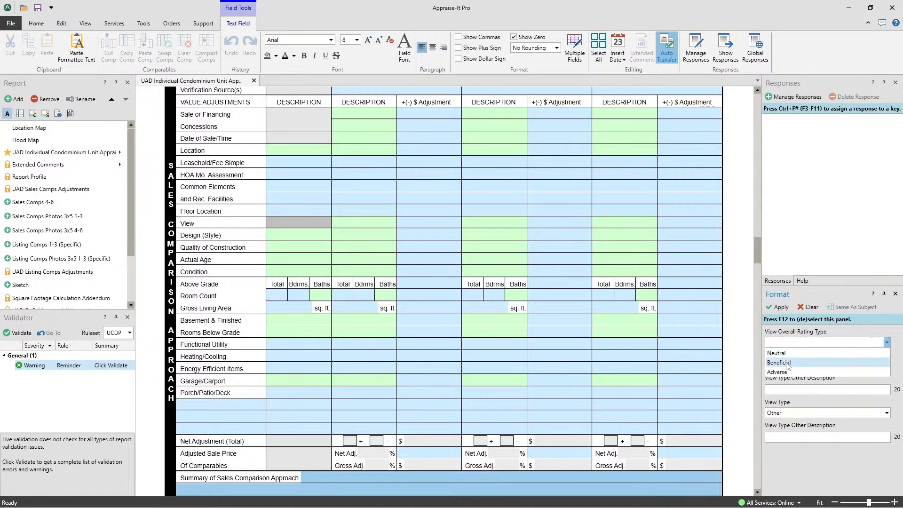
{"action": "left_click", "coordinate": [787, 363]}
{"action": "left_click", "coordinate": [787, 366]}
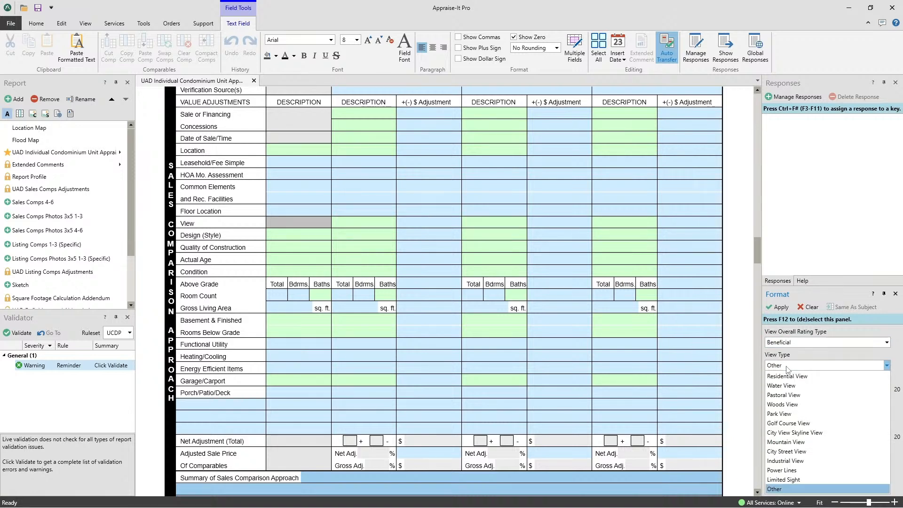
{"action": "left_click", "coordinate": [788, 383]}
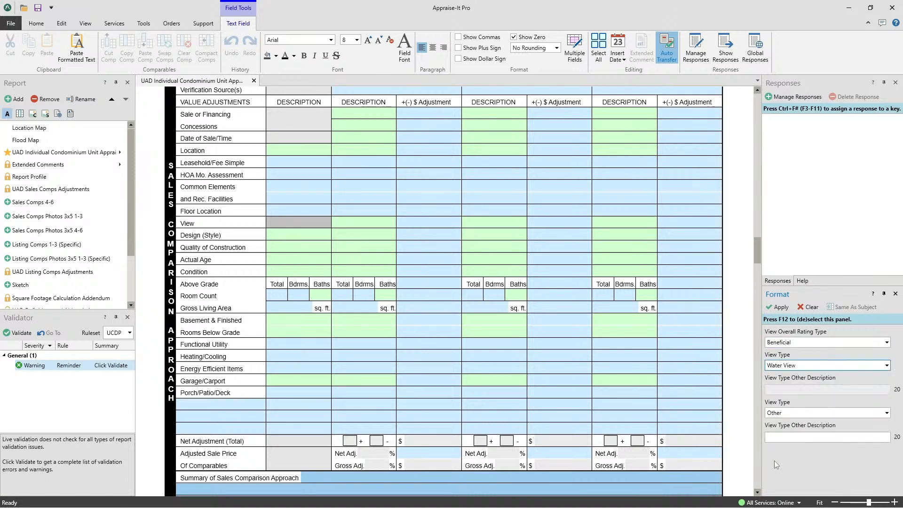
{"action": "left_click", "coordinate": [791, 413]}
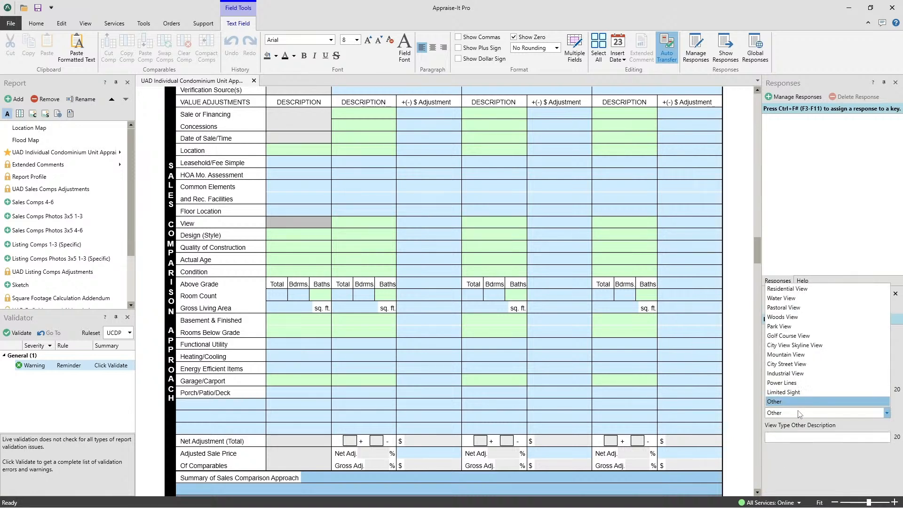
{"action": "left_click", "coordinate": [789, 326]}
{"action": "left_click", "coordinate": [779, 306]}
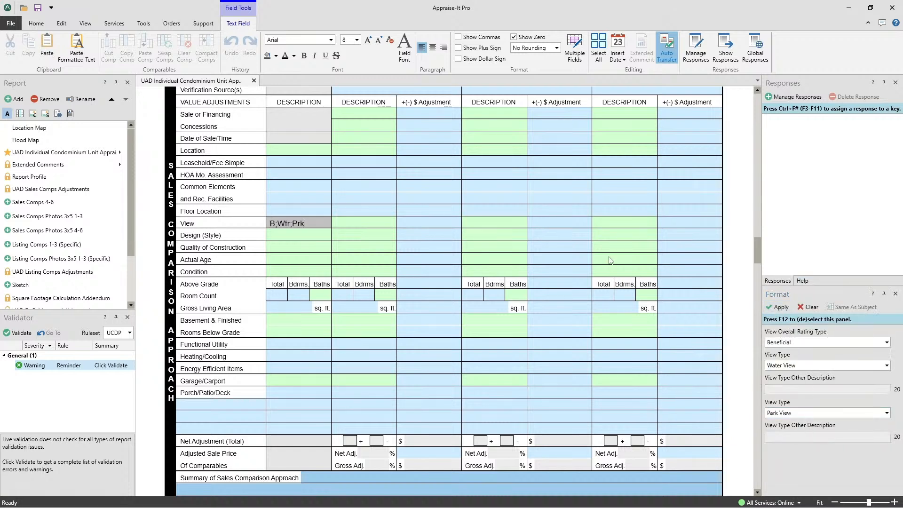
- Enter B;Wtr;Prk directly as the View description of the first comparable sale
{"action": "left_click", "coordinate": [353, 223]}
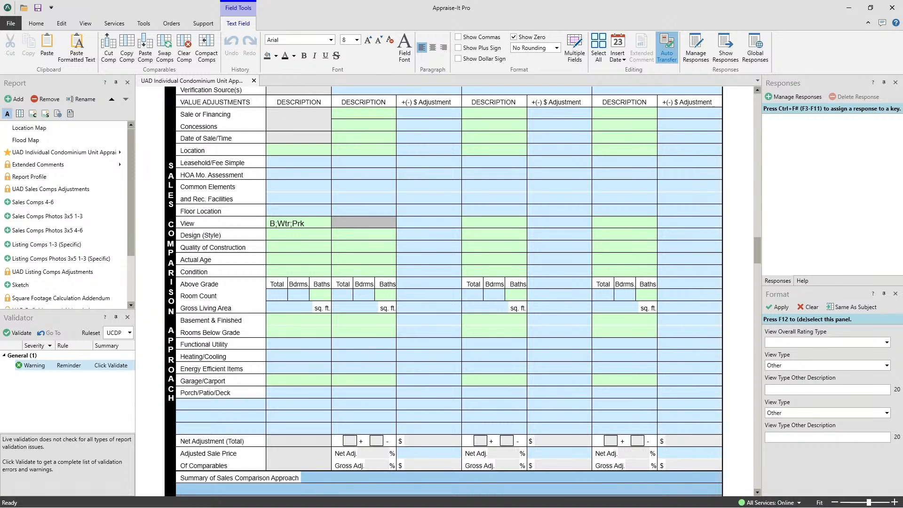
{"action": "type", "text": "B;Wtr;Prk"}
{"action": "key", "text": "Tab"}
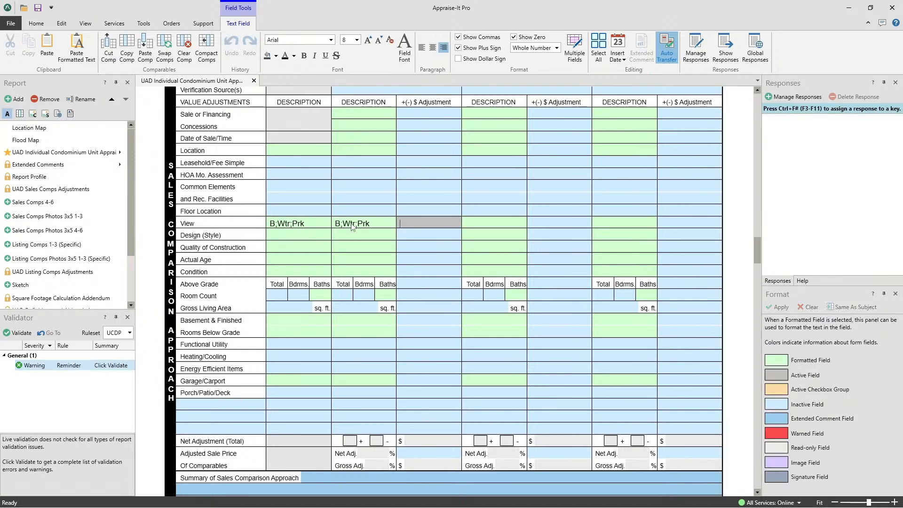
- Append 123 to the first comparable's View description and reselect the field to check its format values
{"action": "left_click", "coordinate": [369, 224]}
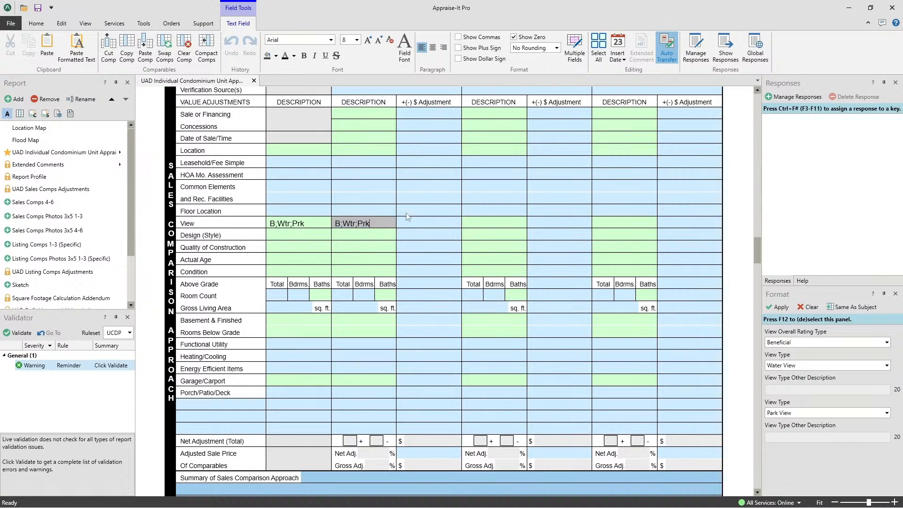
{"action": "type", "text": "123"}
{"action": "key", "text": "Tab"}
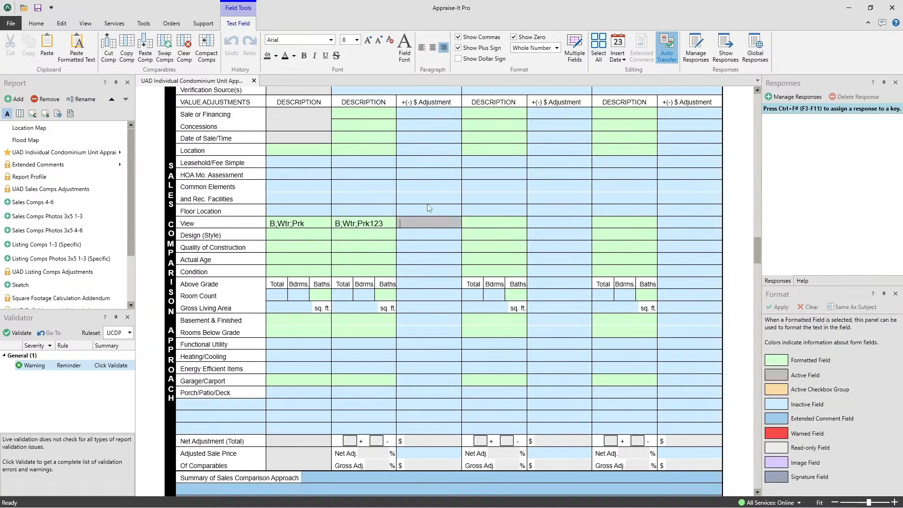
{"action": "left_click", "coordinate": [382, 219]}
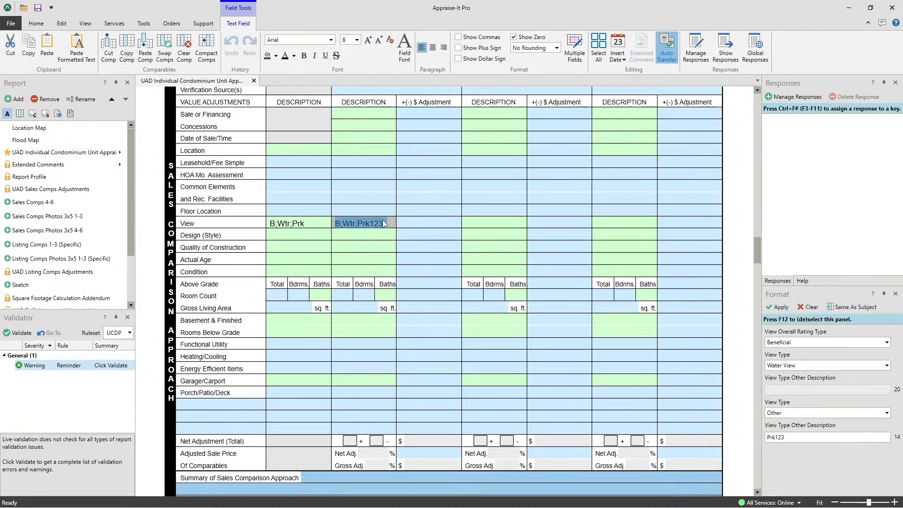
- Remove 123 from the end of the first comparable's View description
{"action": "key", "text": "End"}
{"action": "key", "text": "BackSpace"}
{"action": "key", "text": "BackSpace"}
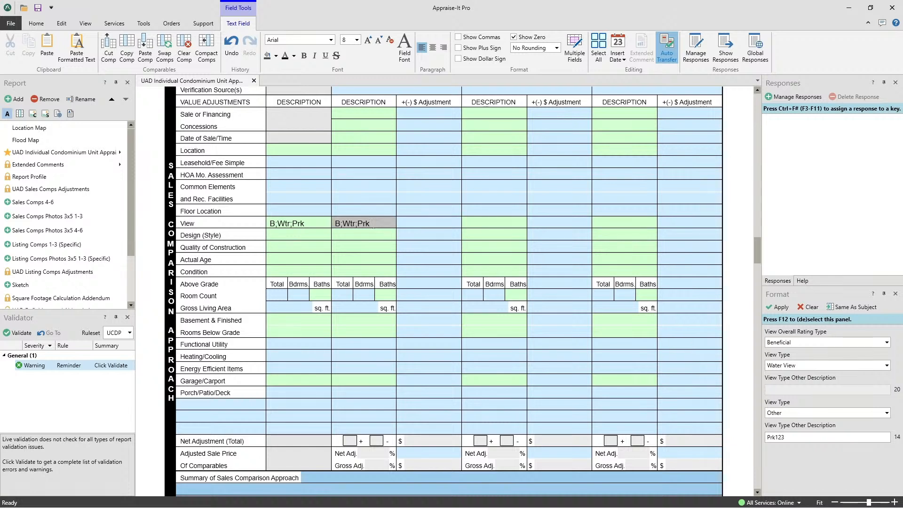
- Overwrite the first comparable's View description with dcfhd to test live validation, and clear the field
{"action": "key", "text": "ctrl+a"}
{"action": "type", "text": "dcfhd"}
{"action": "key", "text": "Tab"}
{"action": "left_click", "coordinate": [370, 224]}
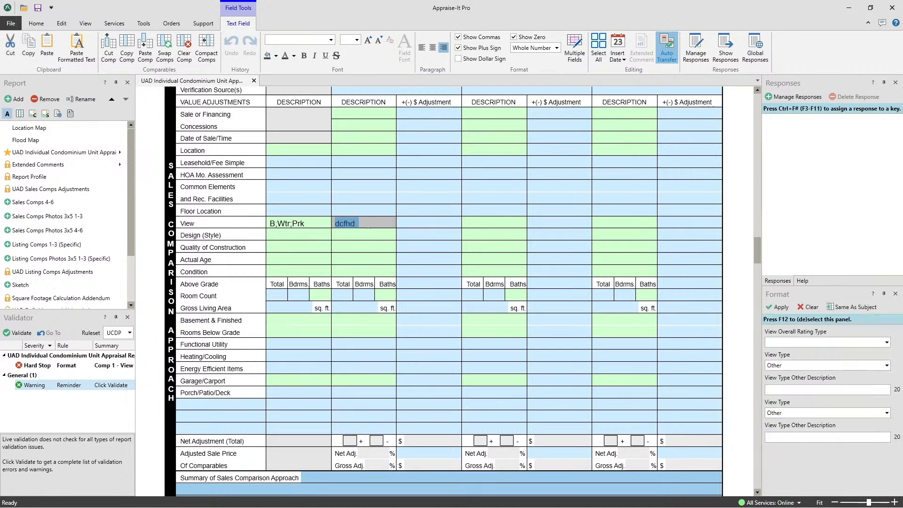
{"action": "key", "text": "Delete"}
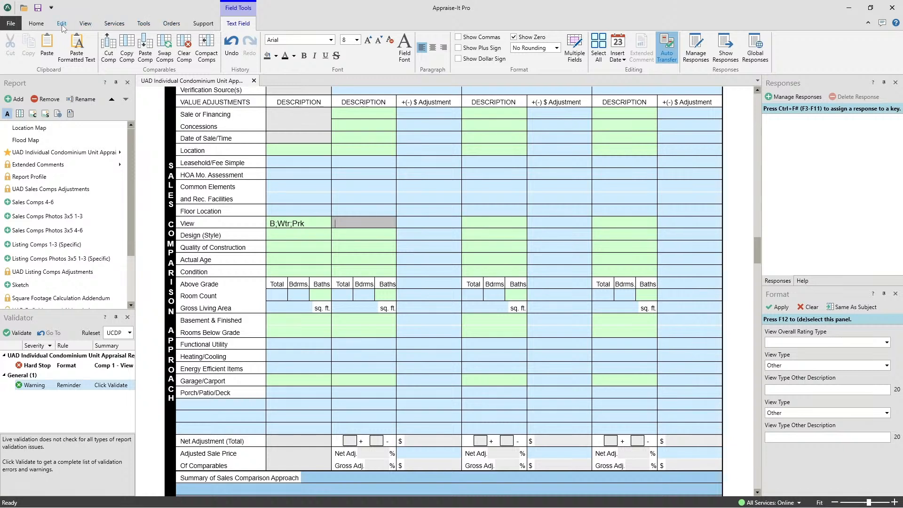
- Reset all dockable panels to their default positions and confirm the reset
{"action": "left_click", "coordinate": [36, 23]}
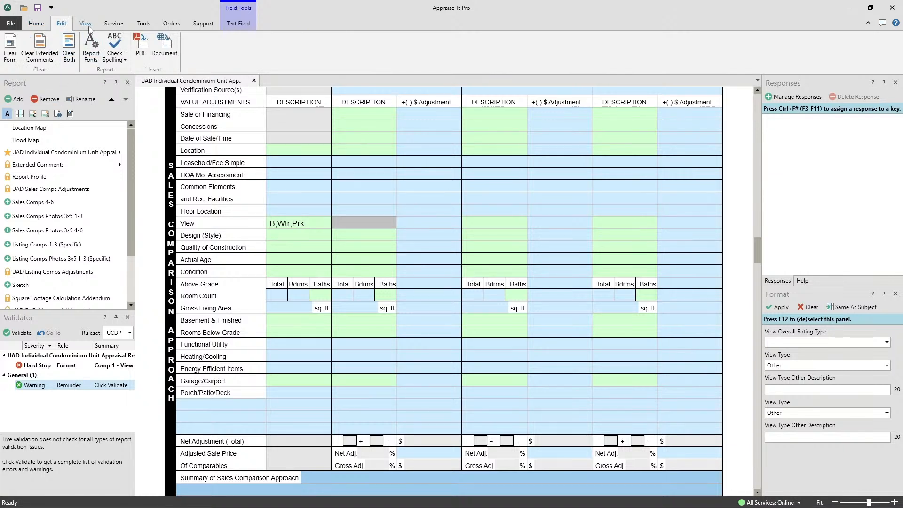
{"action": "left_click", "coordinate": [87, 24]}
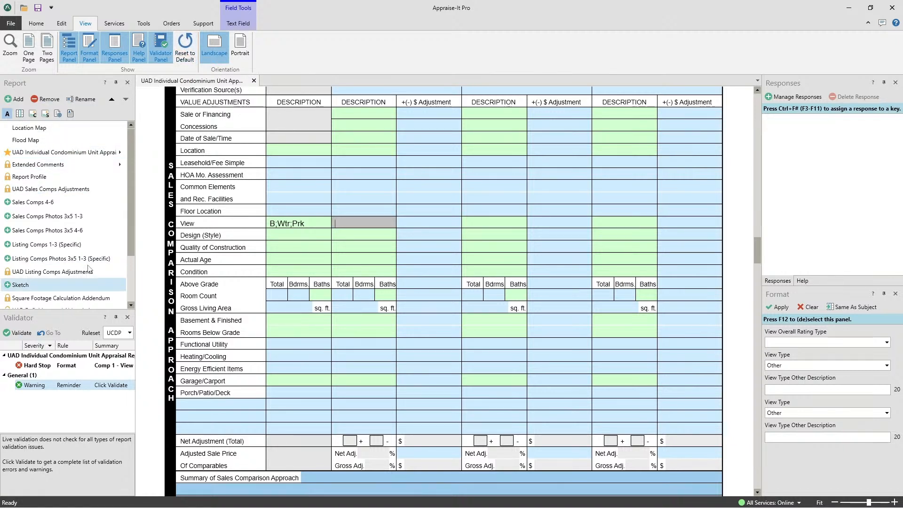
{"action": "left_click", "coordinate": [185, 45]}
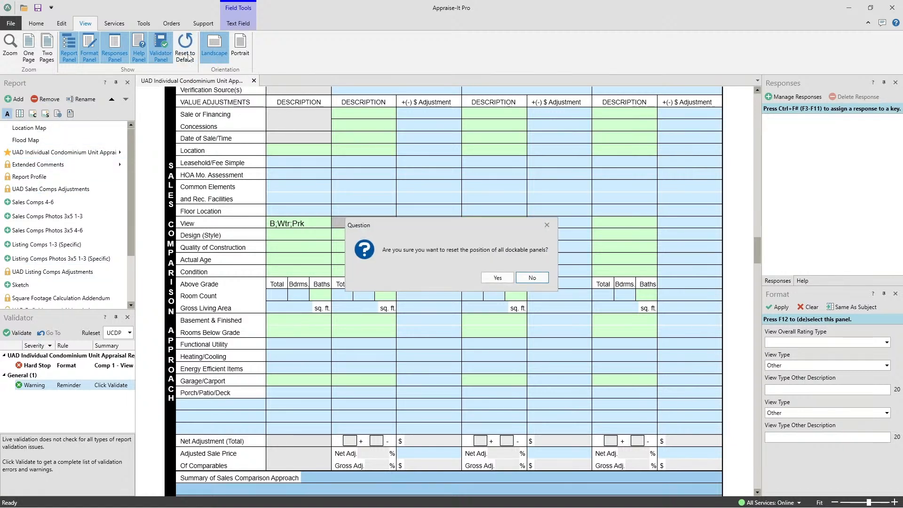
{"action": "left_click", "coordinate": [495, 276]}
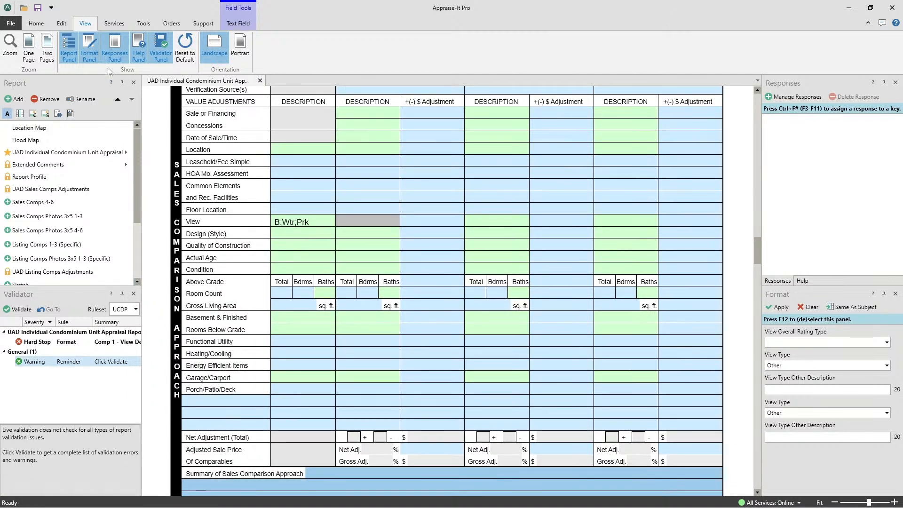
{"action": "left_click", "coordinate": [124, 23]}
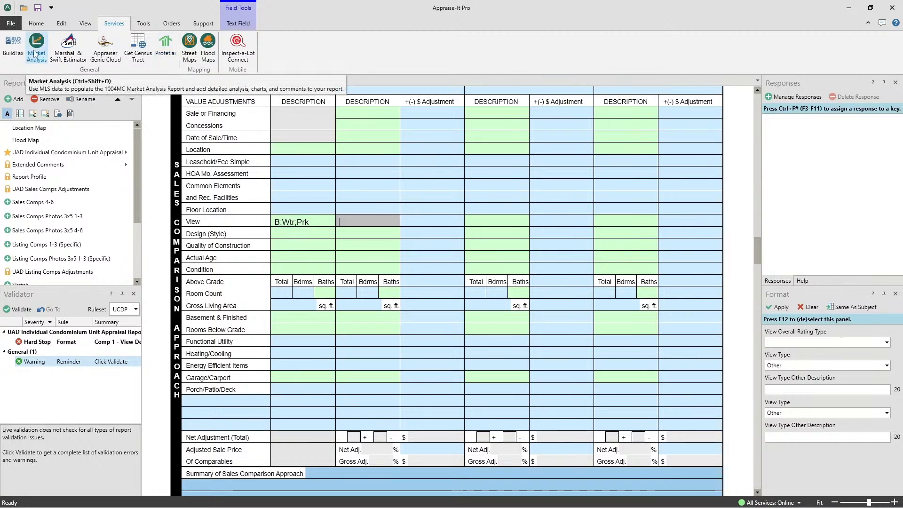
{"action": "left_click", "coordinate": [144, 24]}
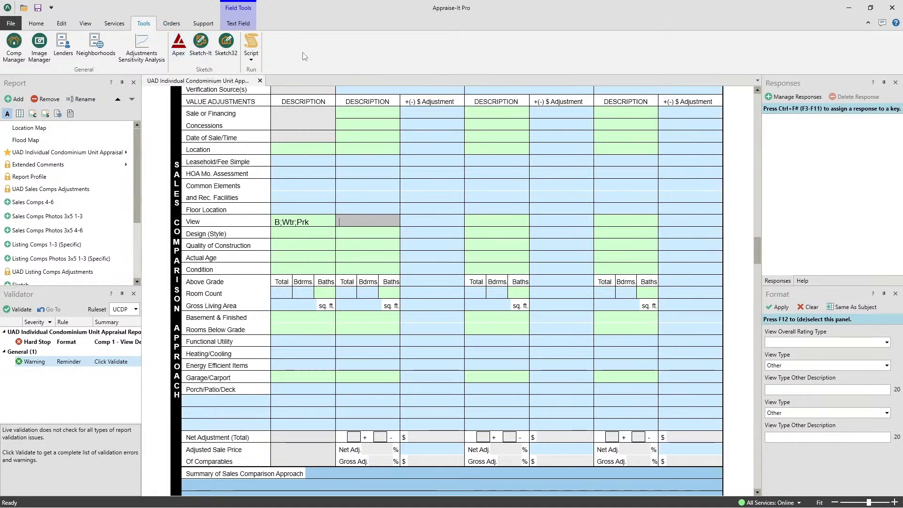
{"action": "left_click", "coordinate": [173, 27]}
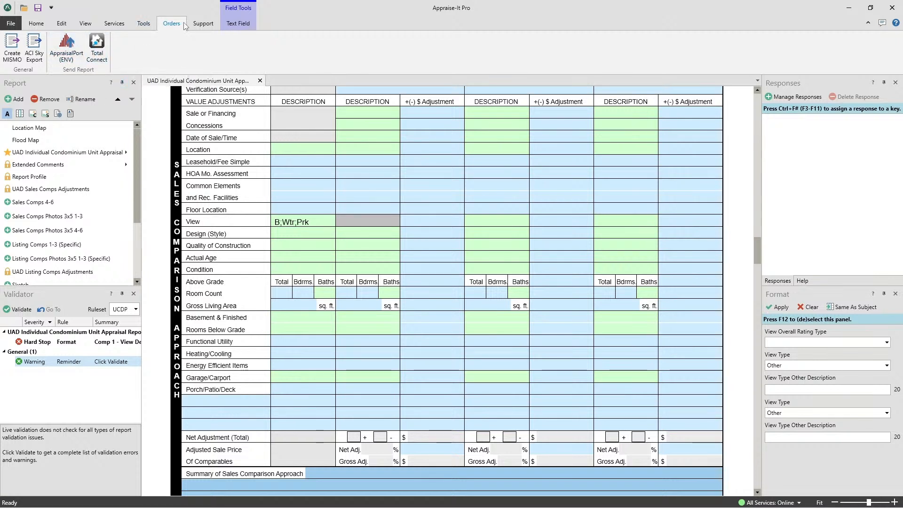
- Check the status of SFREP's web services on the status page in the browser, and close the browser window
{"action": "left_click", "coordinate": [203, 23]}
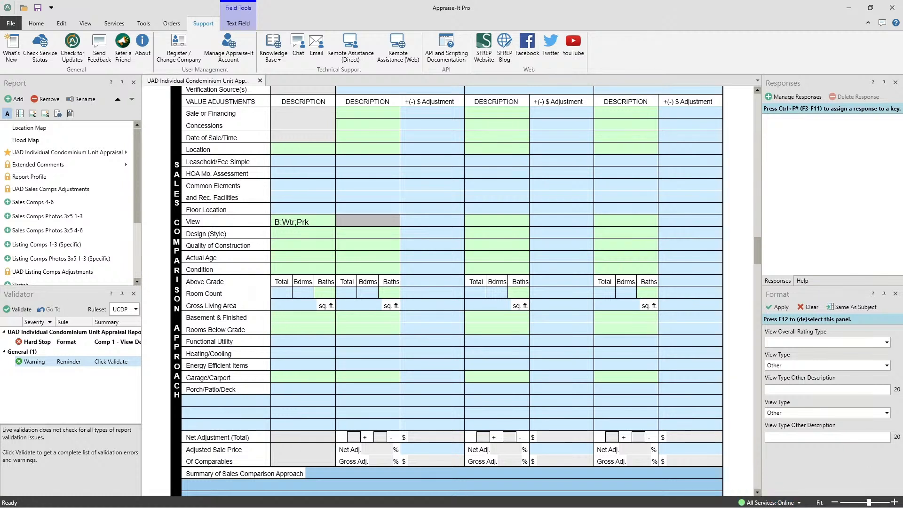
{"action": "left_click_drag", "start_coordinate": [902, 29], "coordinate": [249, 110]}
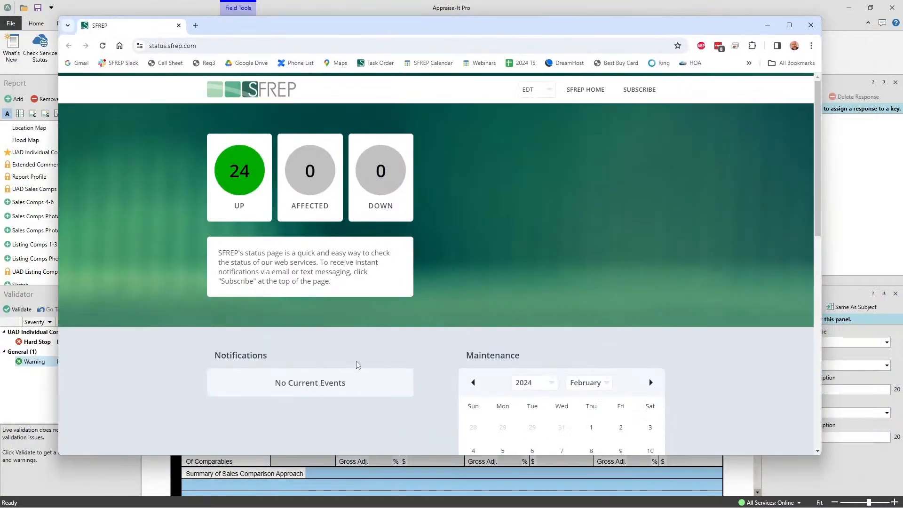
{"action": "left_click", "coordinate": [814, 28]}
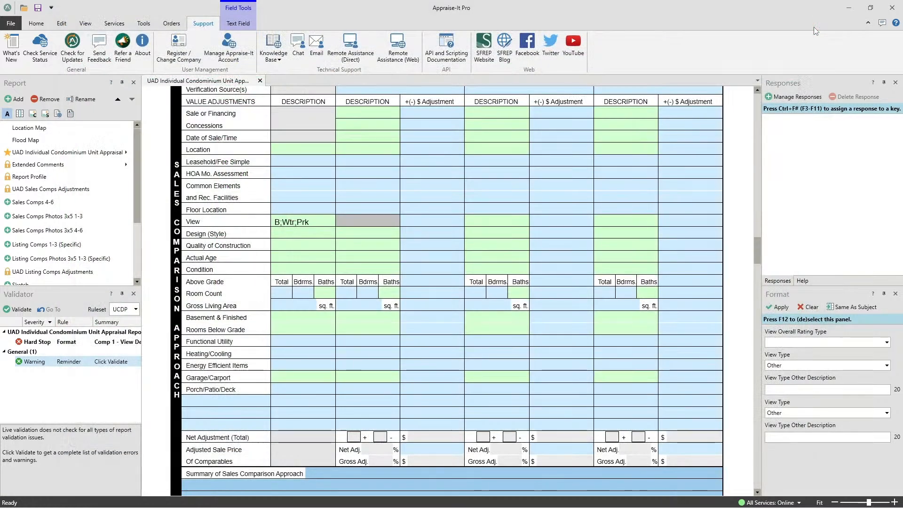